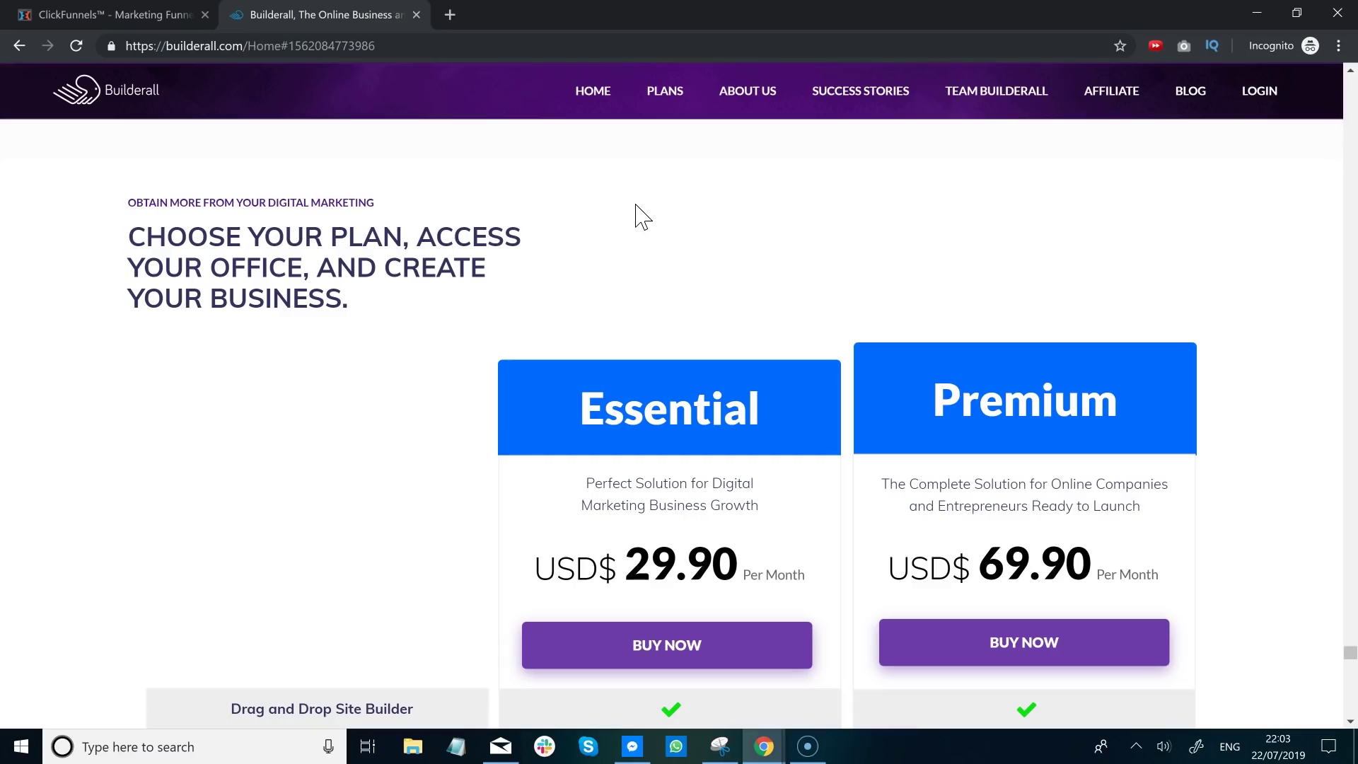
# - Switch to the ClickFunnels tab to review the $97 plan against the $297/mth Etison Suite
pyautogui.click(157, 15)
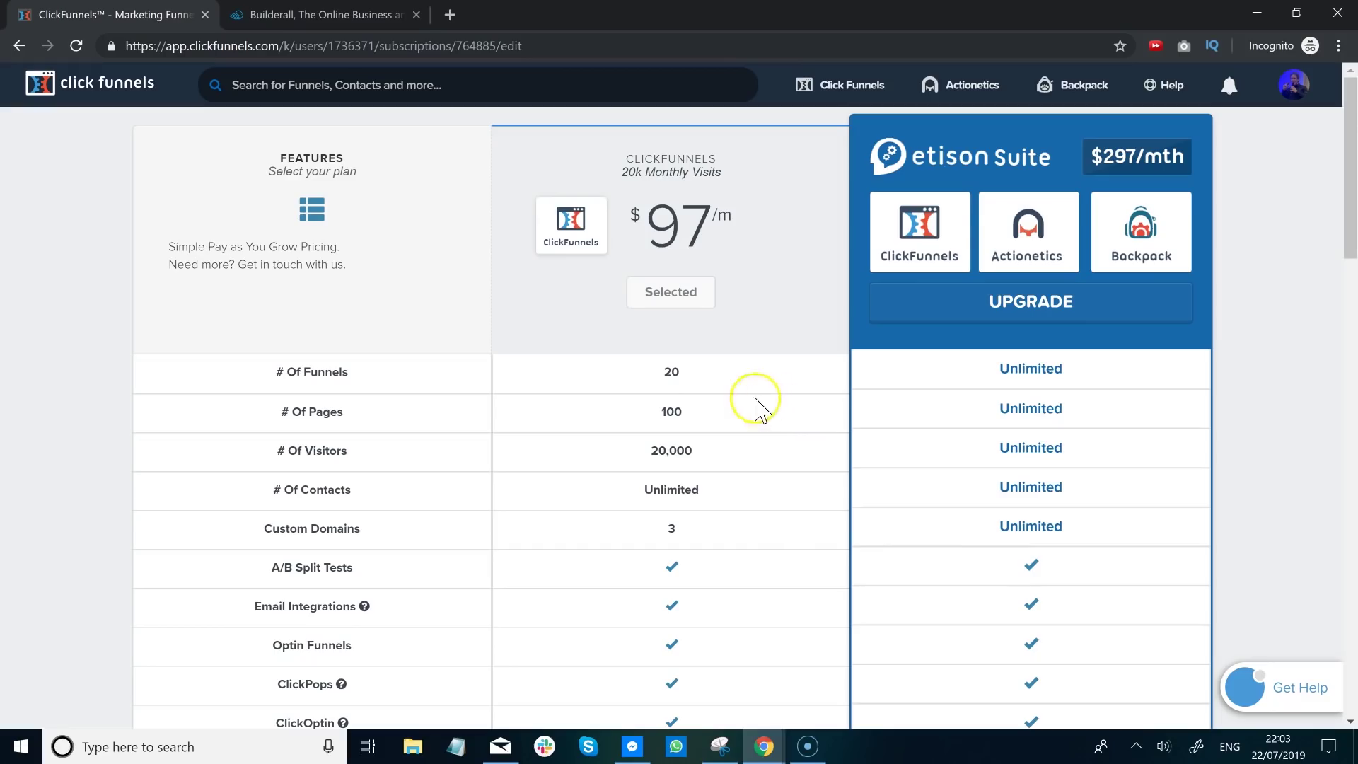
pyautogui.scroll(-2, 994, 430)
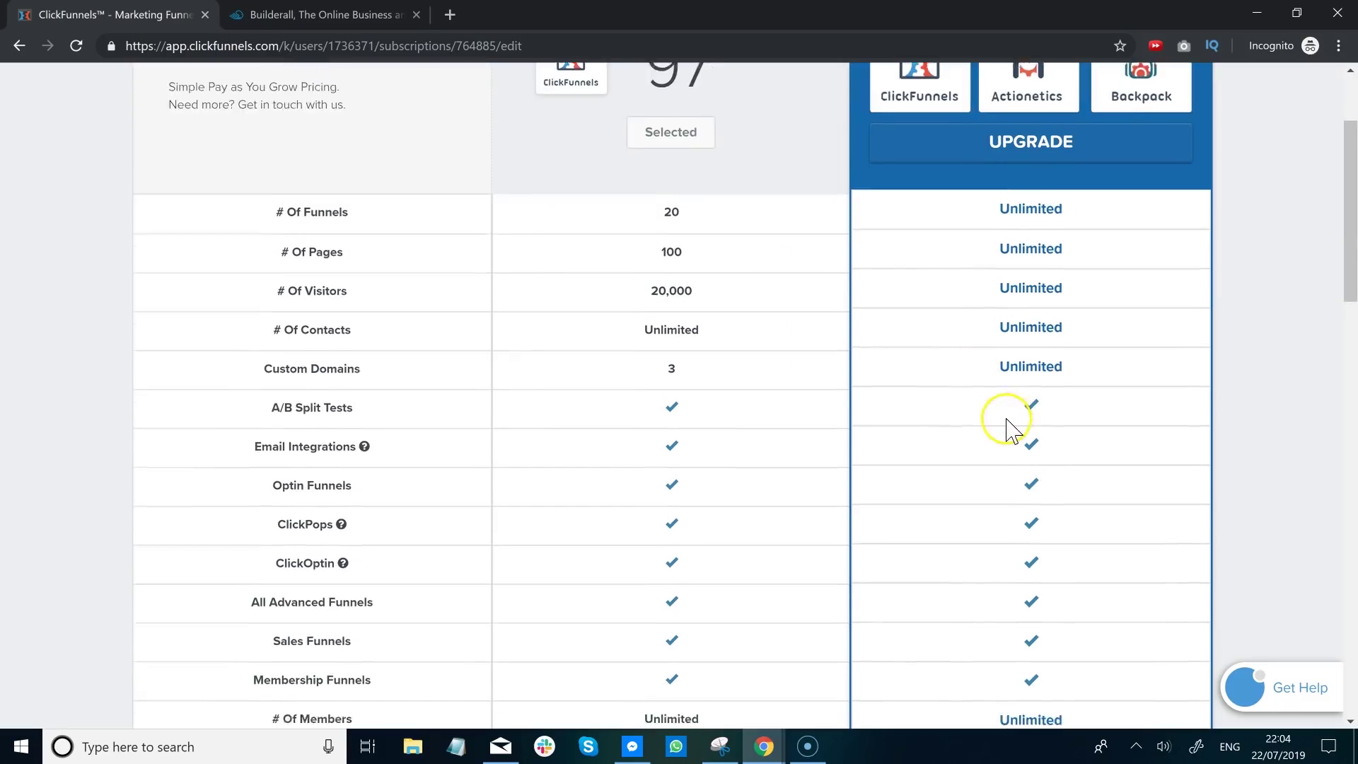
pyautogui.scroll(-5, 999, 427)
pyautogui.scroll(-3, 999, 428)
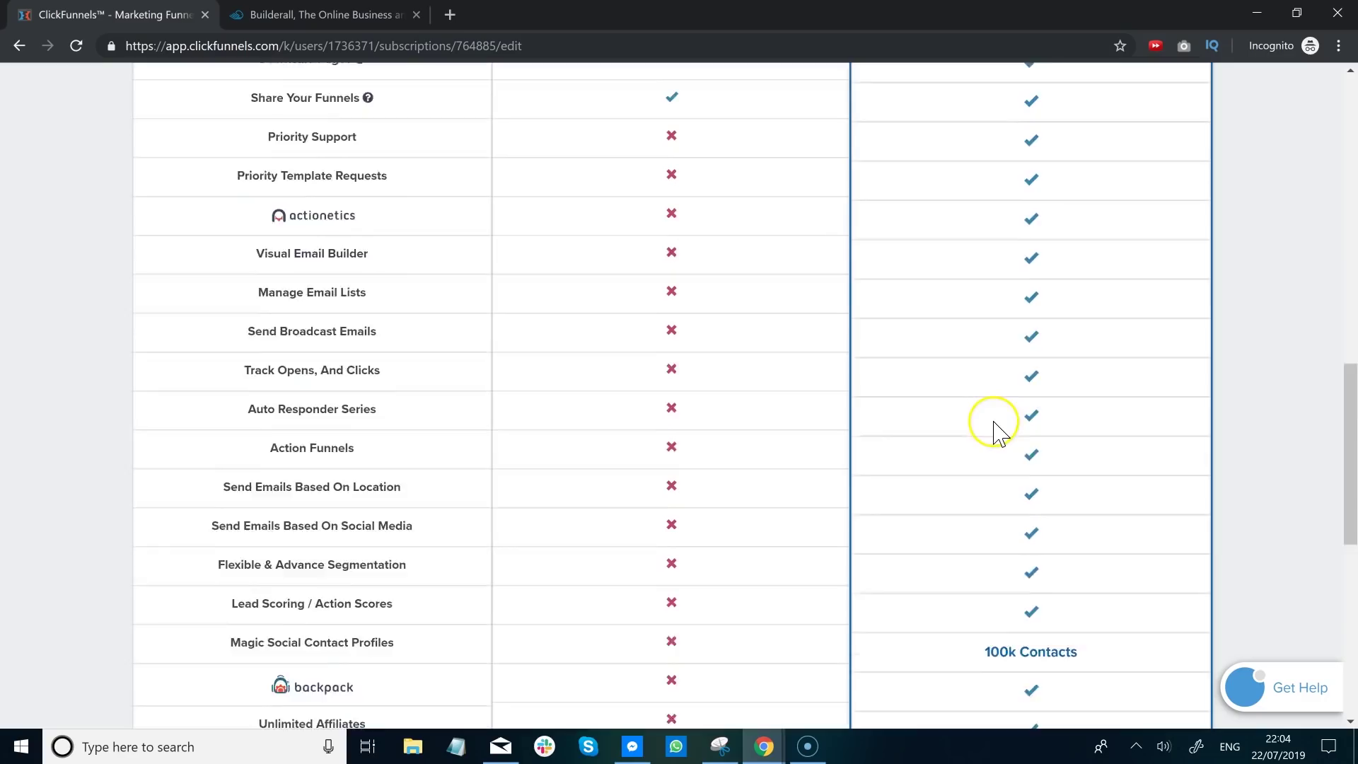
pyautogui.scroll(-3, 997, 433)
pyautogui.scroll(2, 998, 433)
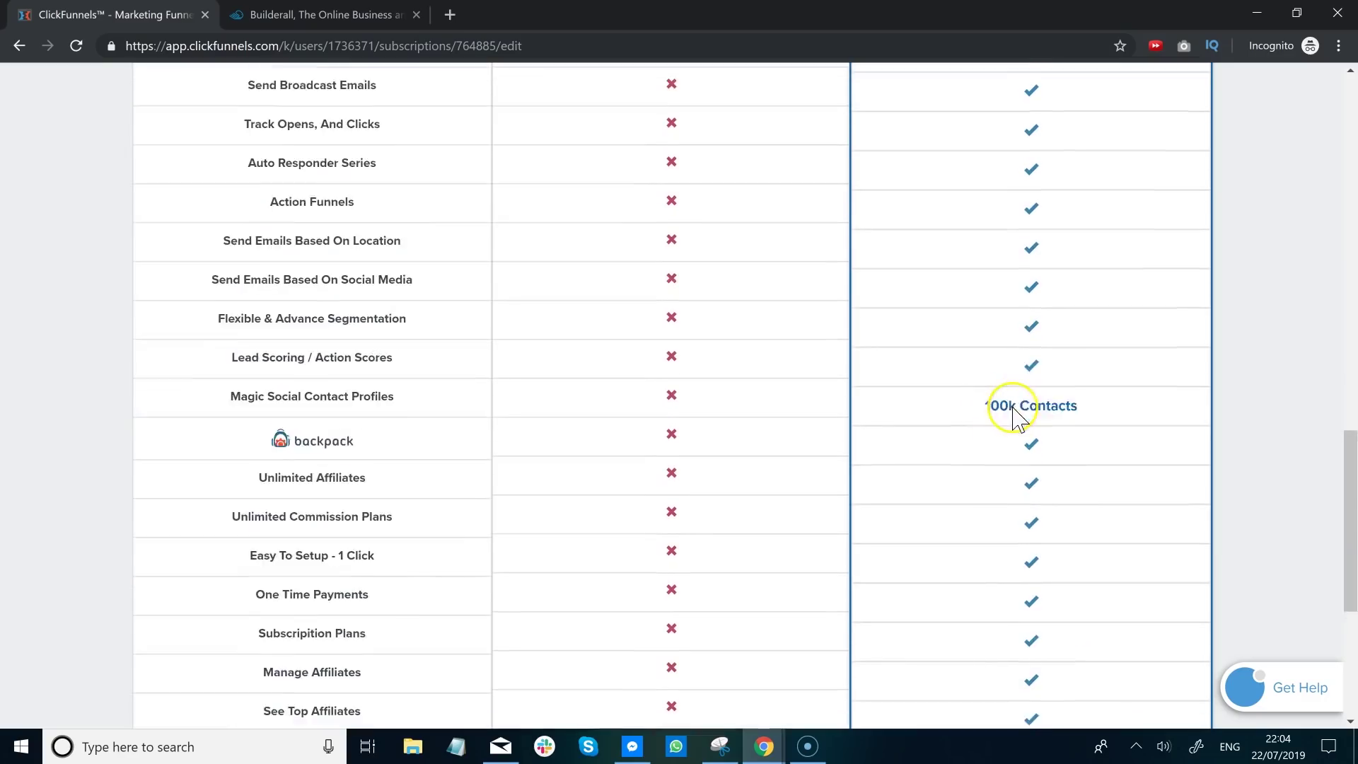
pyautogui.scroll(8, 1014, 416)
pyautogui.scroll(5, 1001, 416)
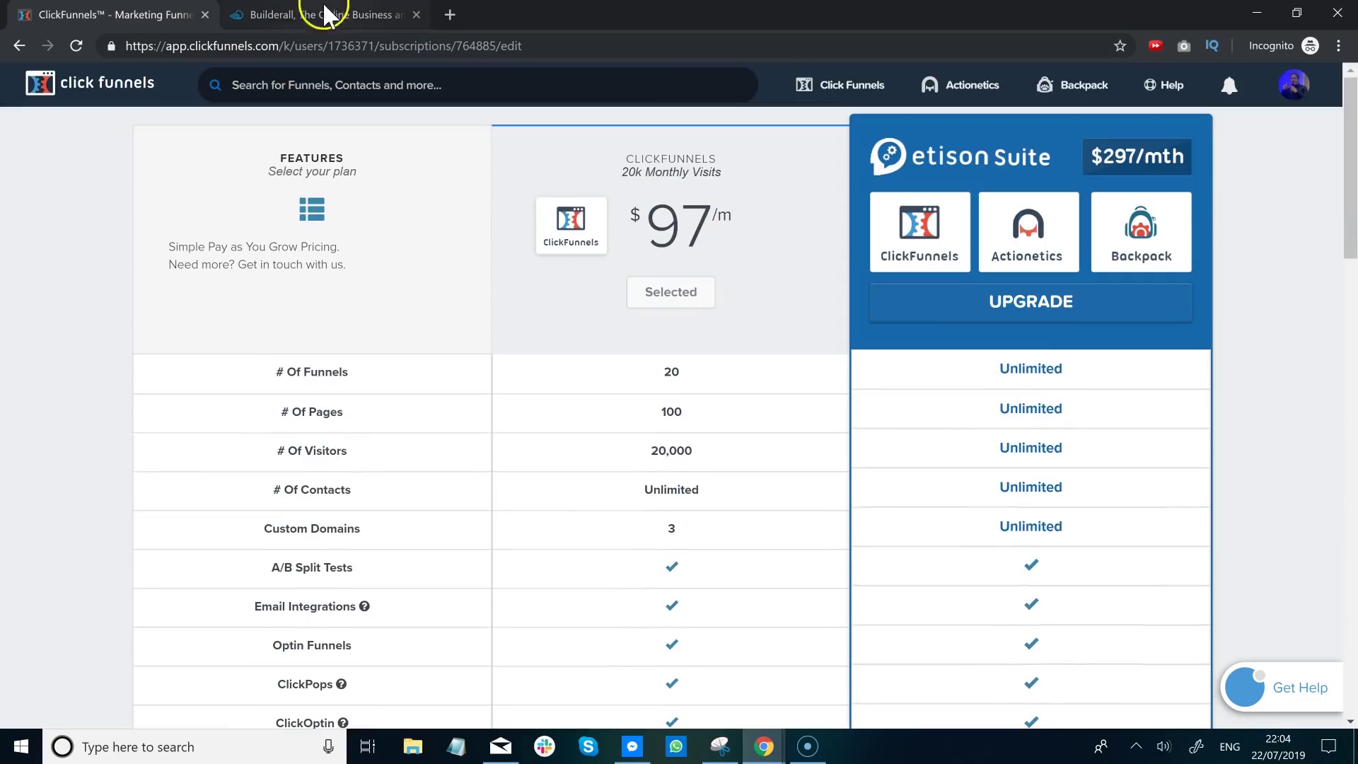
# - Review Builderall's Essential ($29.90) and Premium ($69.90) plans, briefly glancing at ClickFunnels
pyautogui.click(287, 16)
pyautogui.scroll(-2, 970, 470)
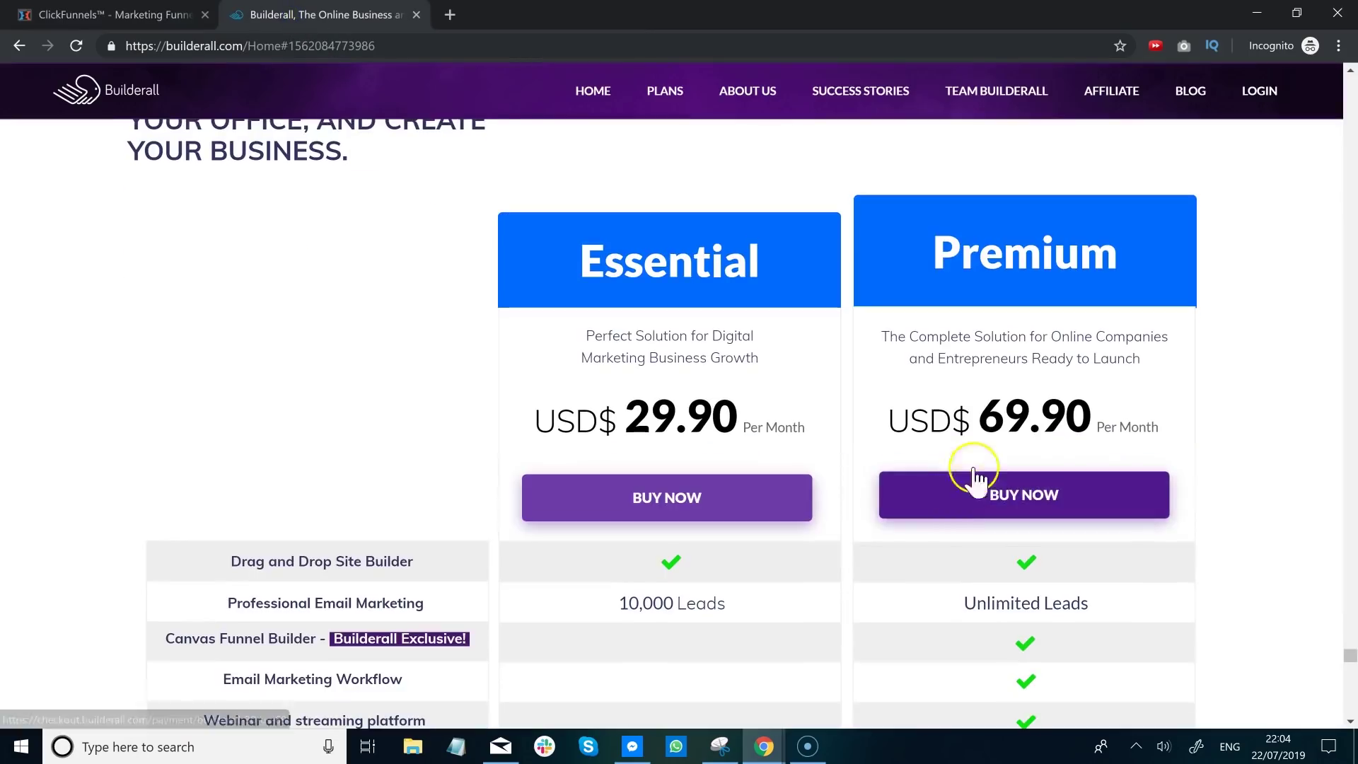
pyautogui.scroll(-1, 861, 364)
pyautogui.scroll(3, 931, 435)
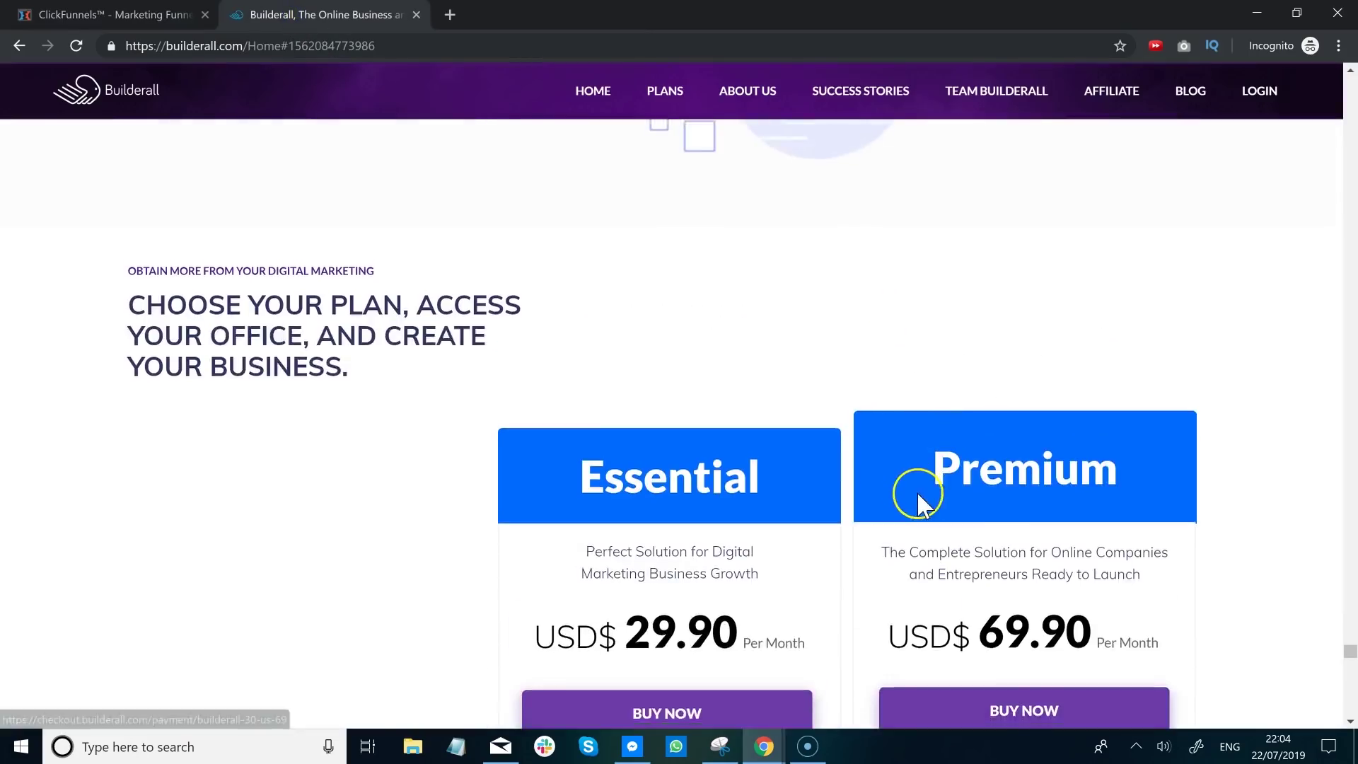
pyautogui.scroll(-2, 892, 457)
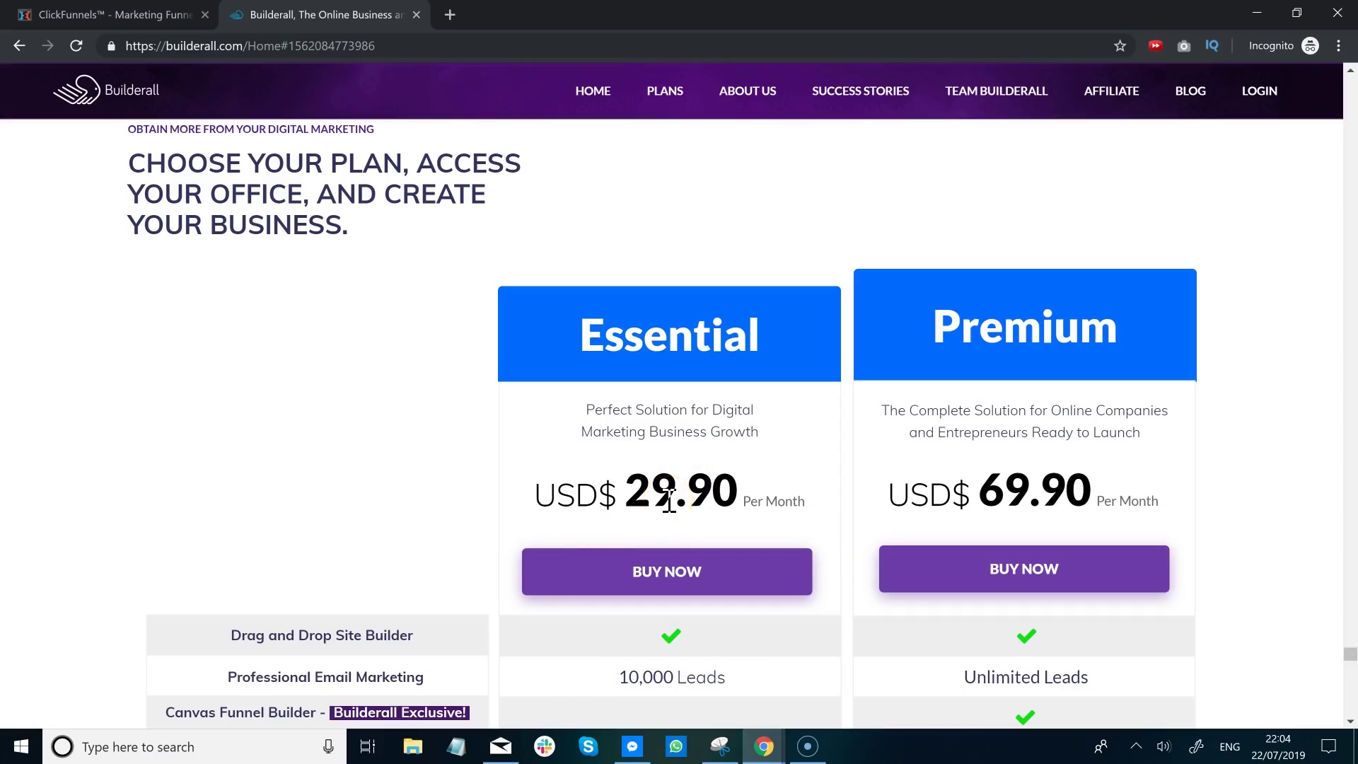
pyautogui.scroll(-1, 852, 450)
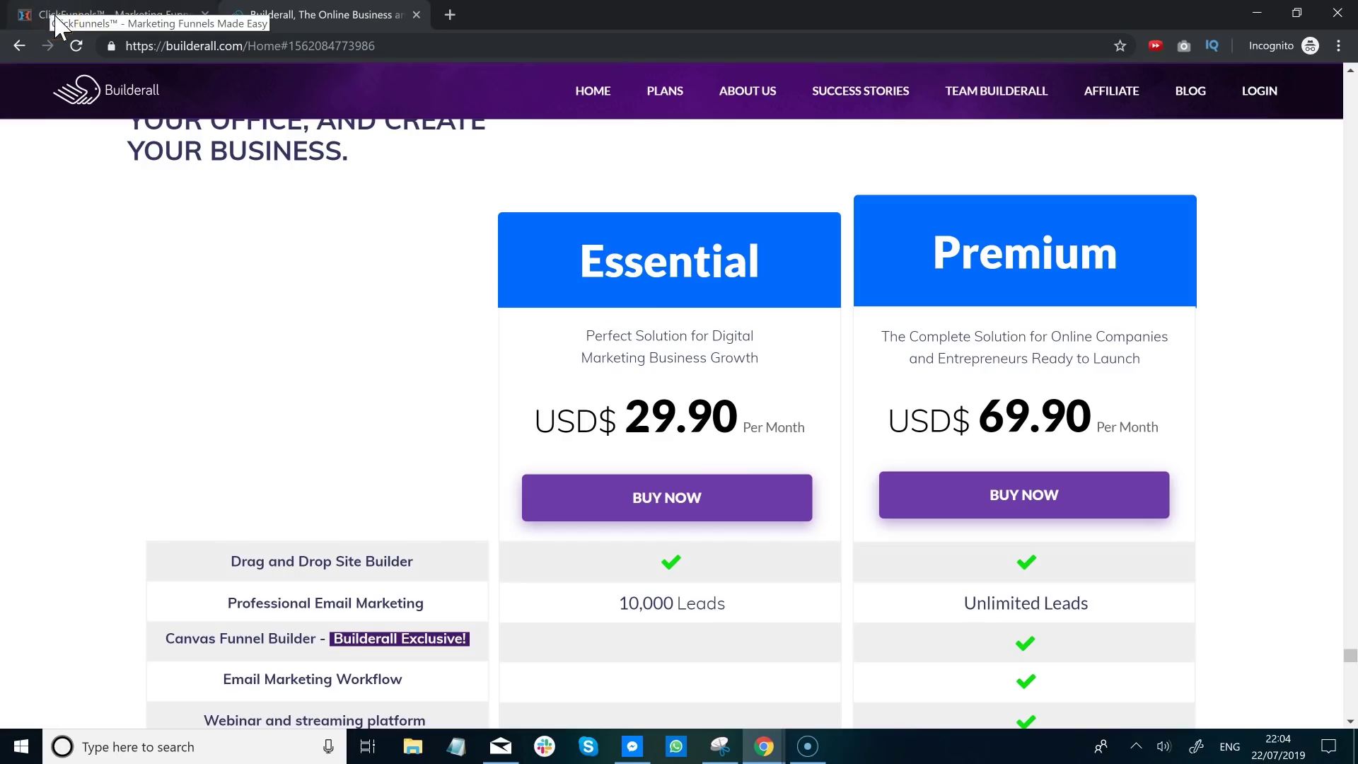
pyautogui.scroll(-3, 229, 196)
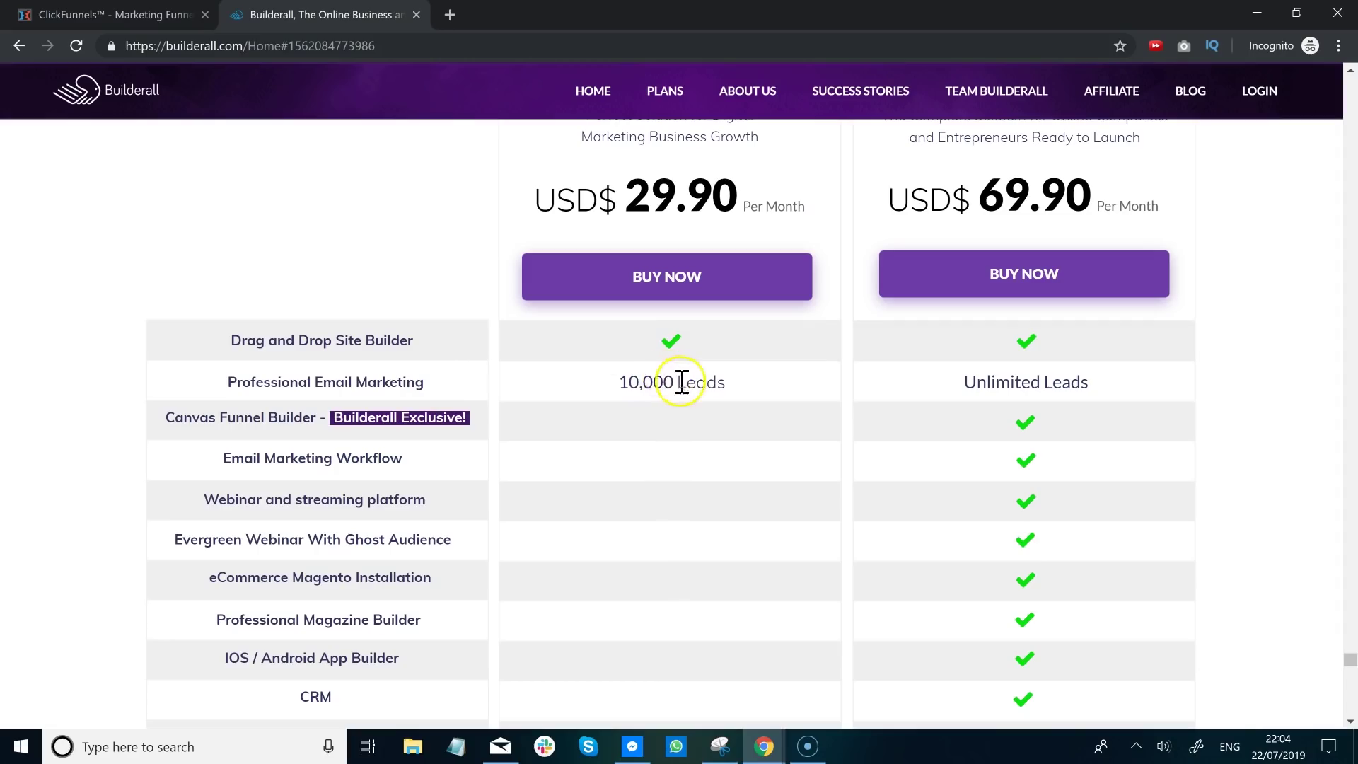
pyautogui.scroll(-1, 670, 387)
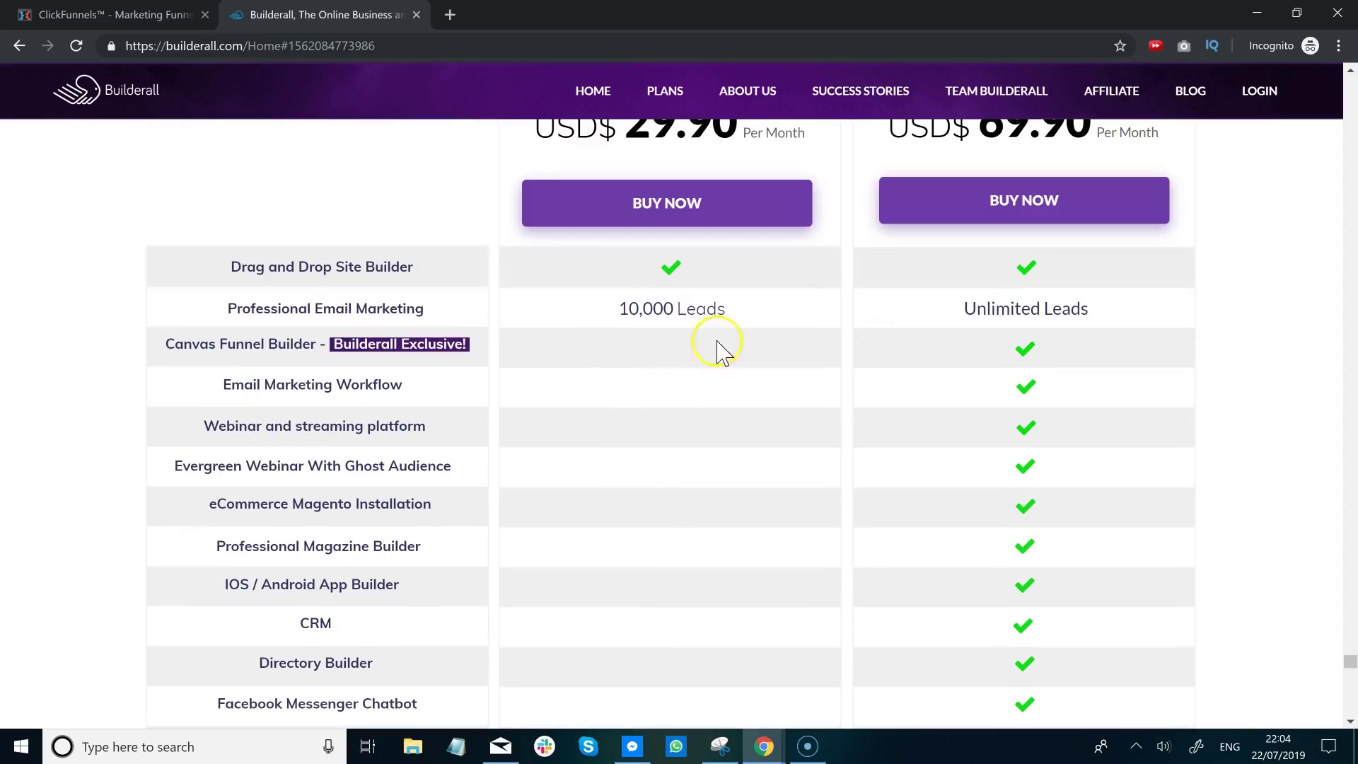
pyautogui.scroll(1, 614, 375)
pyautogui.click(117, 15)
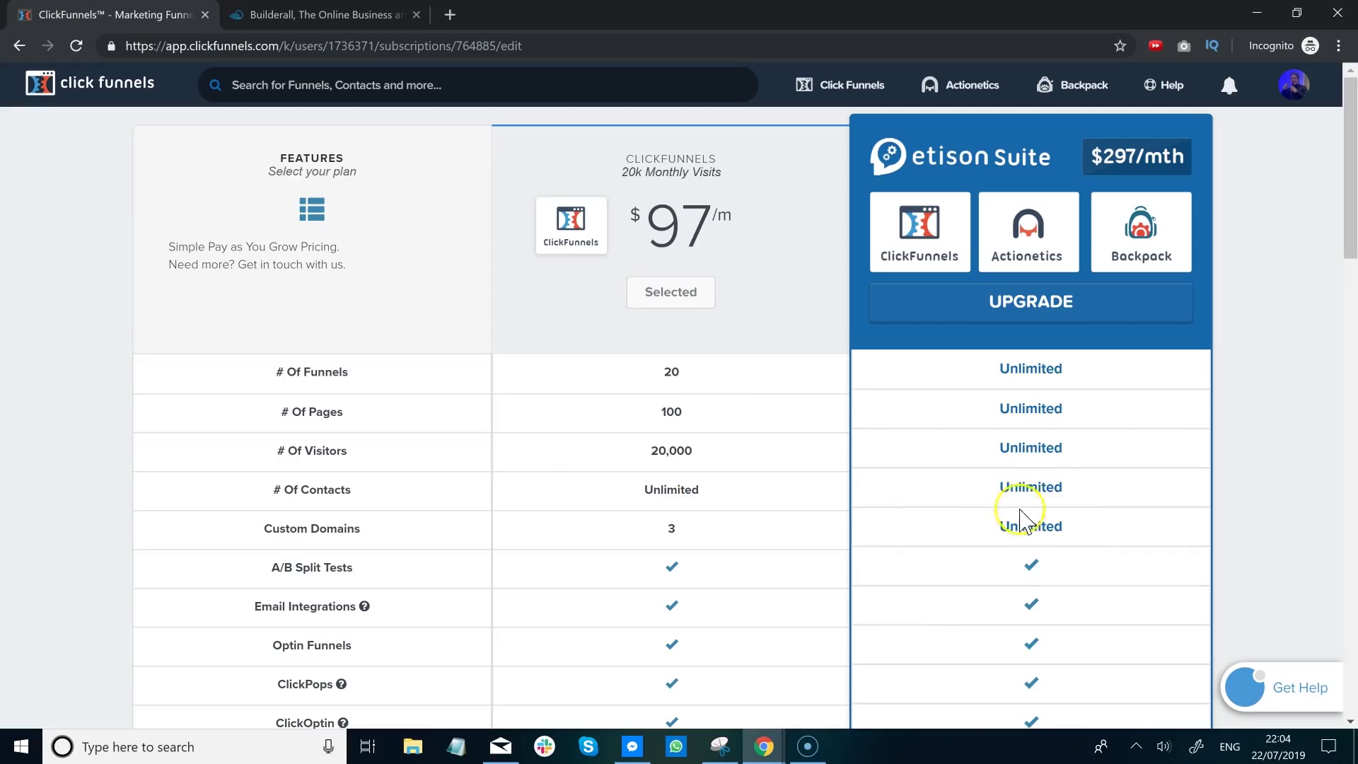
pyautogui.hotkey('ctrl', 'Tab')
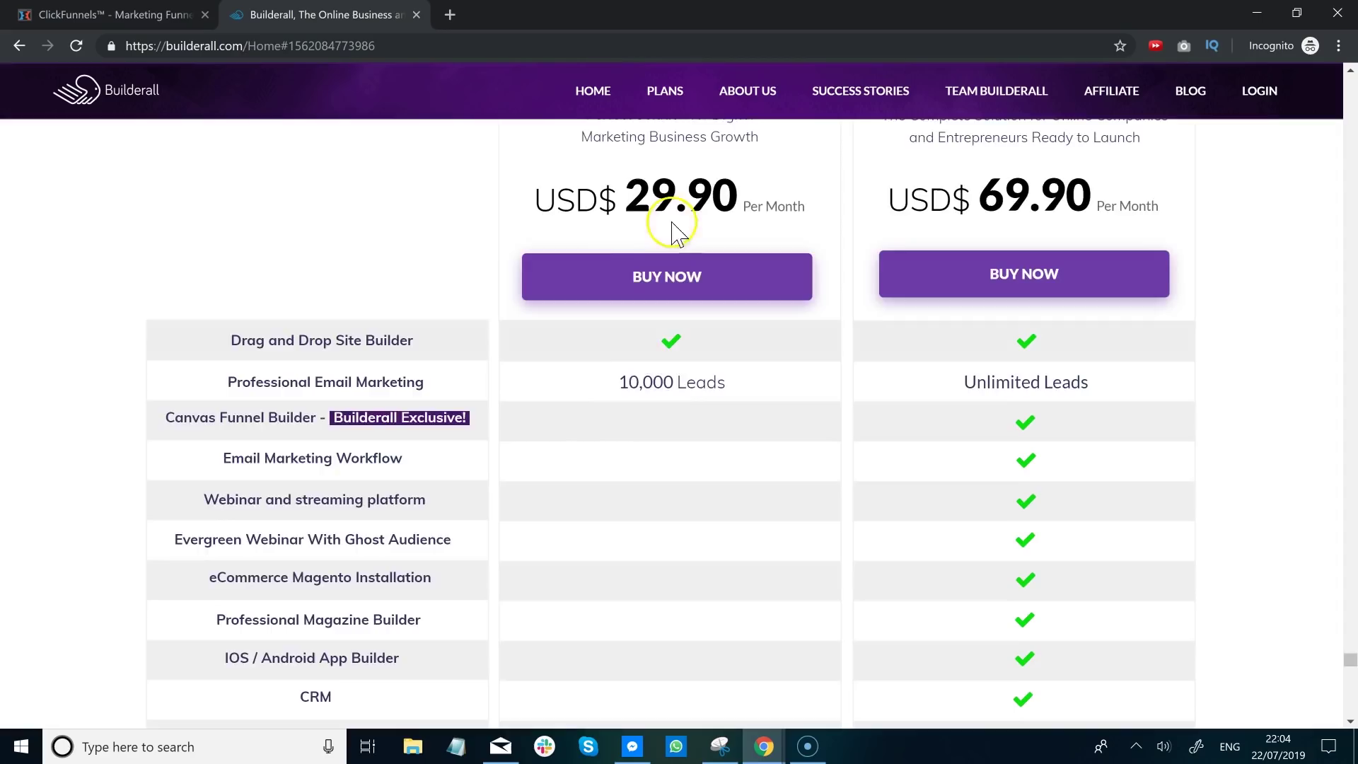
pyautogui.scroll(-2, 594, 348)
pyautogui.scroll(-2, 598, 349)
pyautogui.scroll(-2, 418, 273)
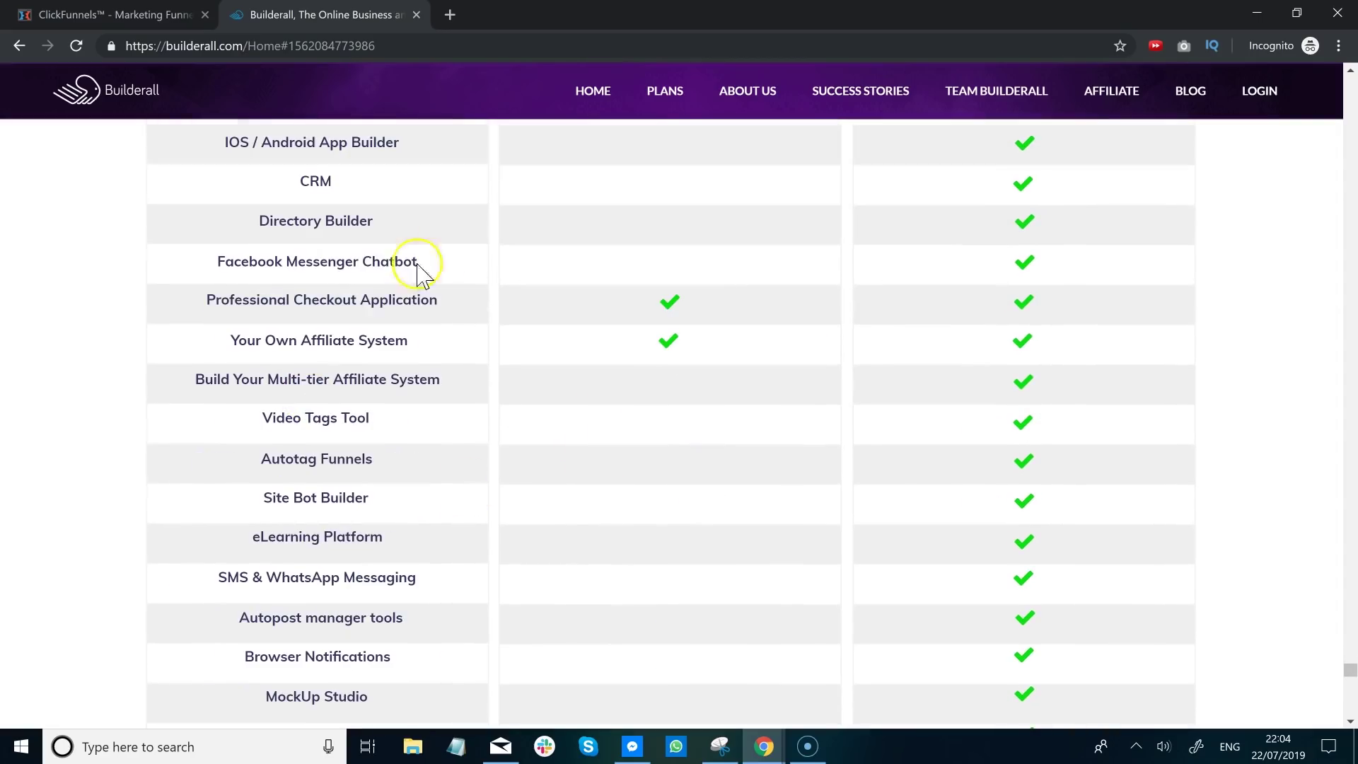
pyautogui.scroll(-5, 567, 319)
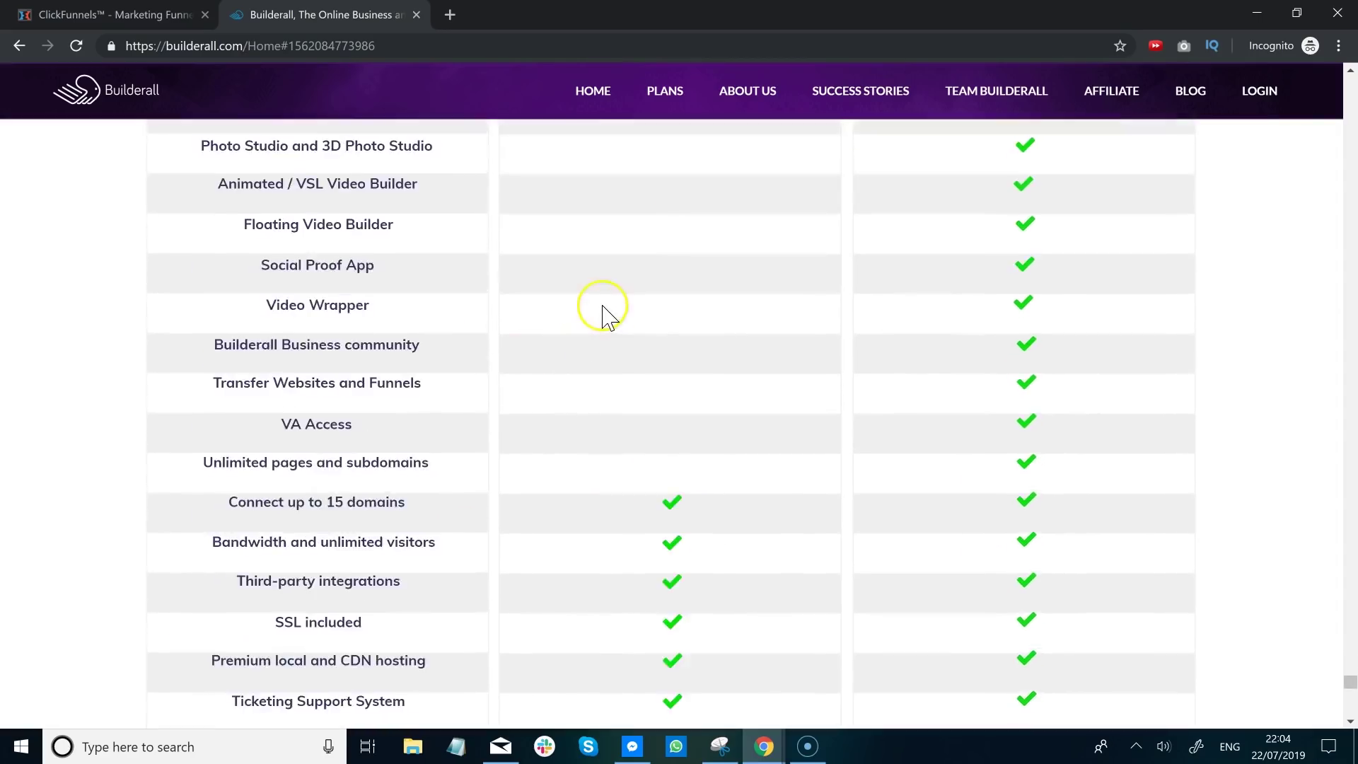
pyautogui.scroll(-3, 604, 313)
pyautogui.scroll(2, 603, 313)
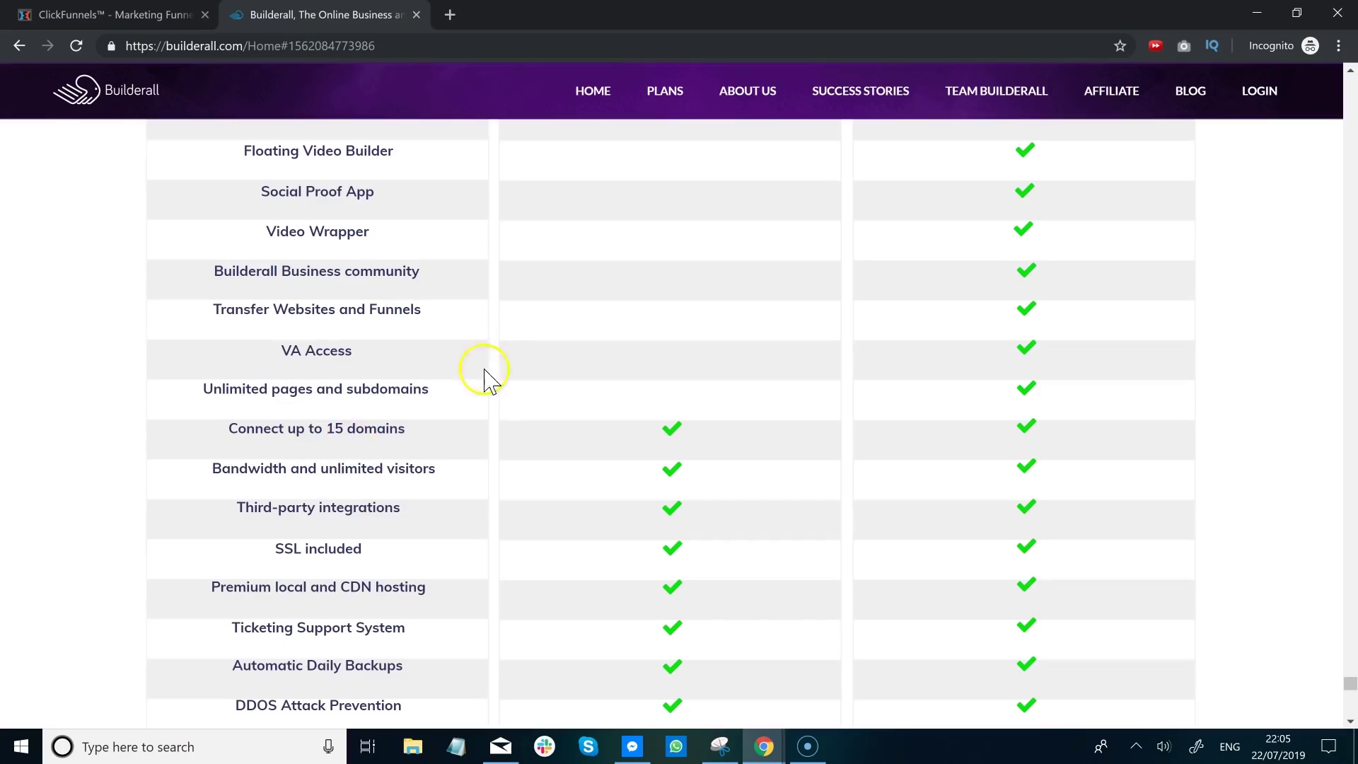
pyautogui.scroll(7, 485, 379)
pyautogui.scroll(2, 484, 379)
pyautogui.scroll(2, 485, 379)
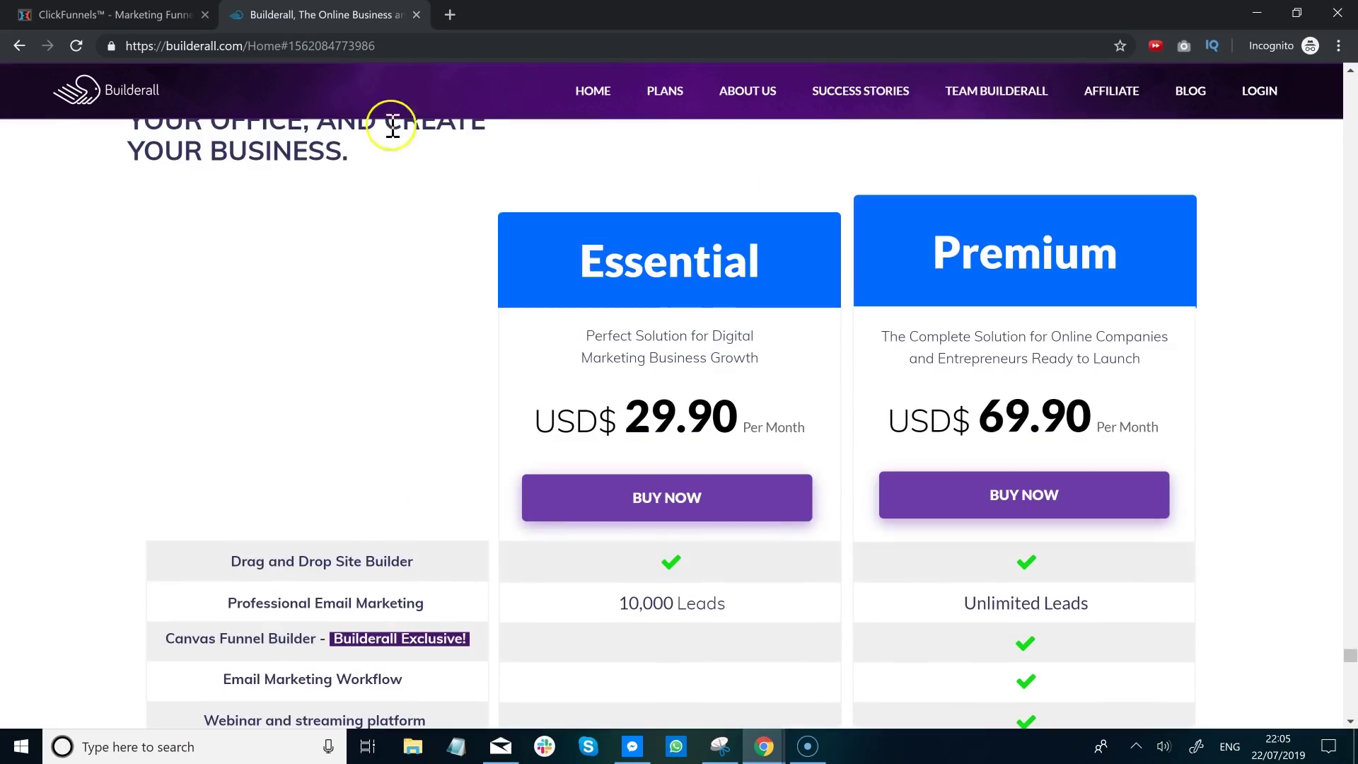
# - Reopen ClickFunnels' $97 plan (20 funnels, 100 pages, 20,000 visitors) beside the Etison Suite
pyautogui.click(141, 13)
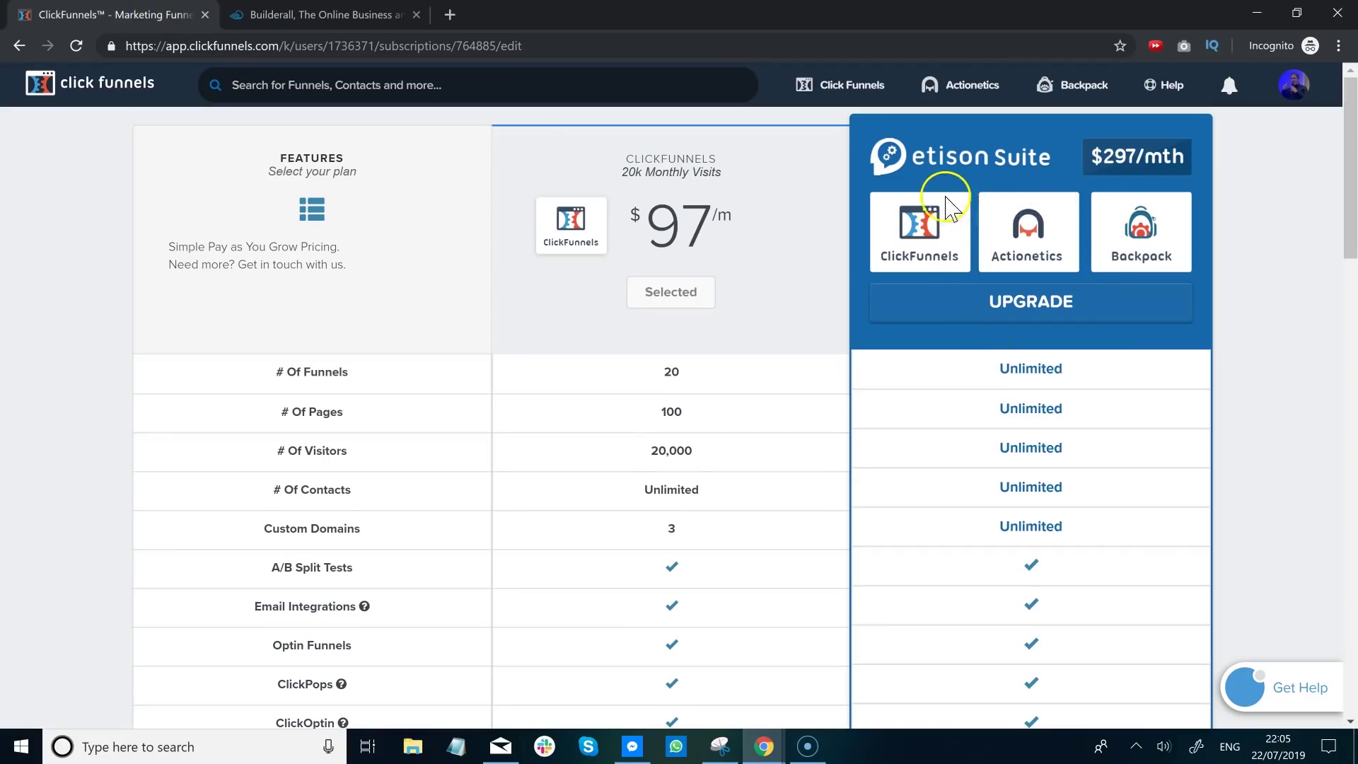
pyautogui.scroll(-1, 924, 202)
pyautogui.scroll(1, 917, 212)
# - Show Builderall's Essential (10,000 leads) versus Premium (unlimited leads) feature rows
pyautogui.hotkey('ctrl', 'Tab')
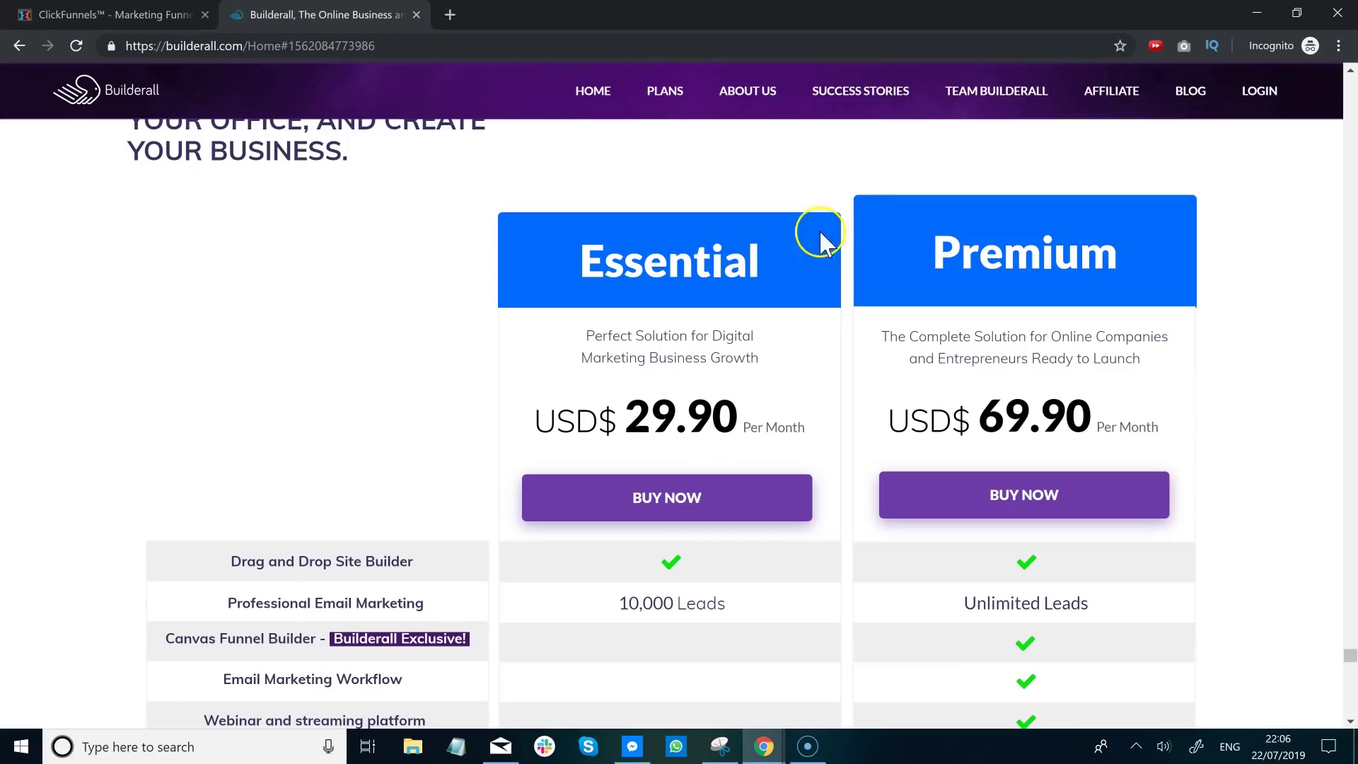
pyautogui.scroll(-1, 717, 415)
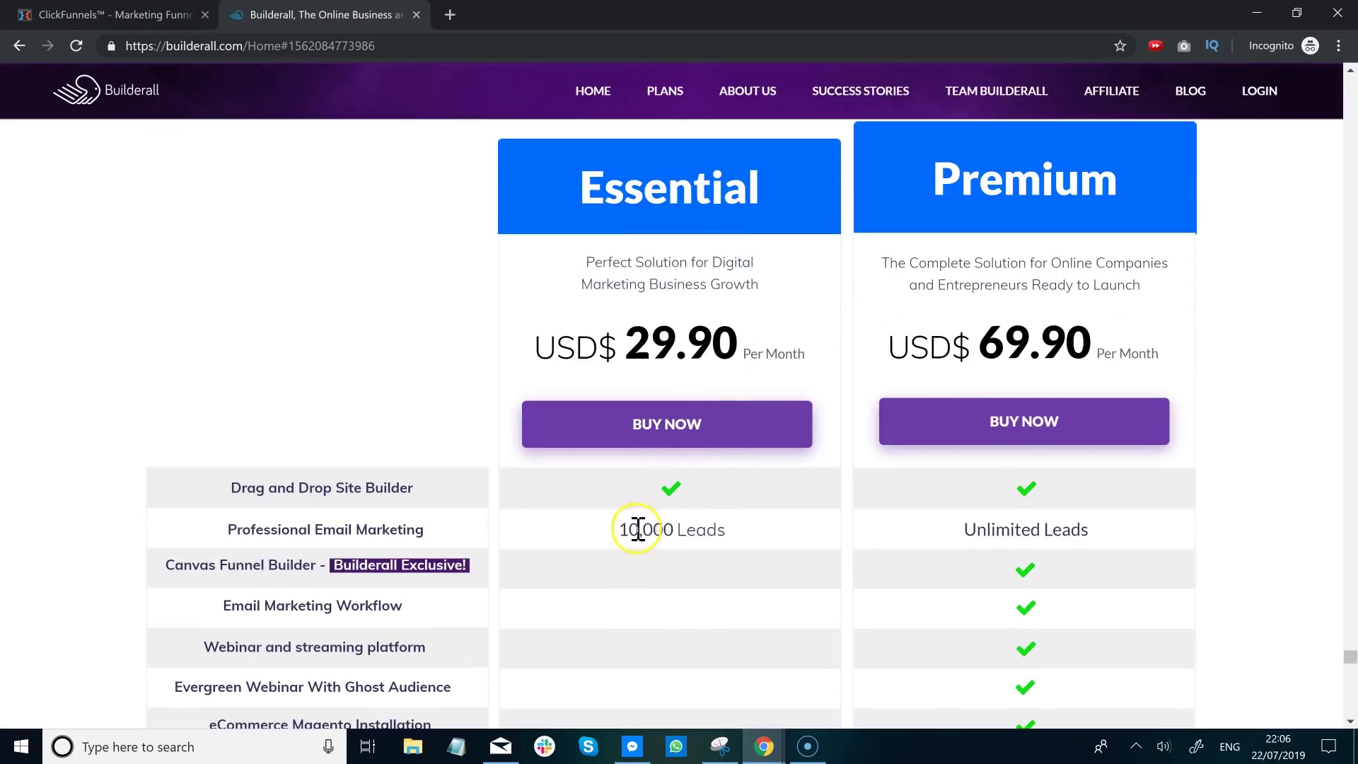
pyautogui.scroll(-1, 679, 324)
pyautogui.scroll(1, 647, 334)
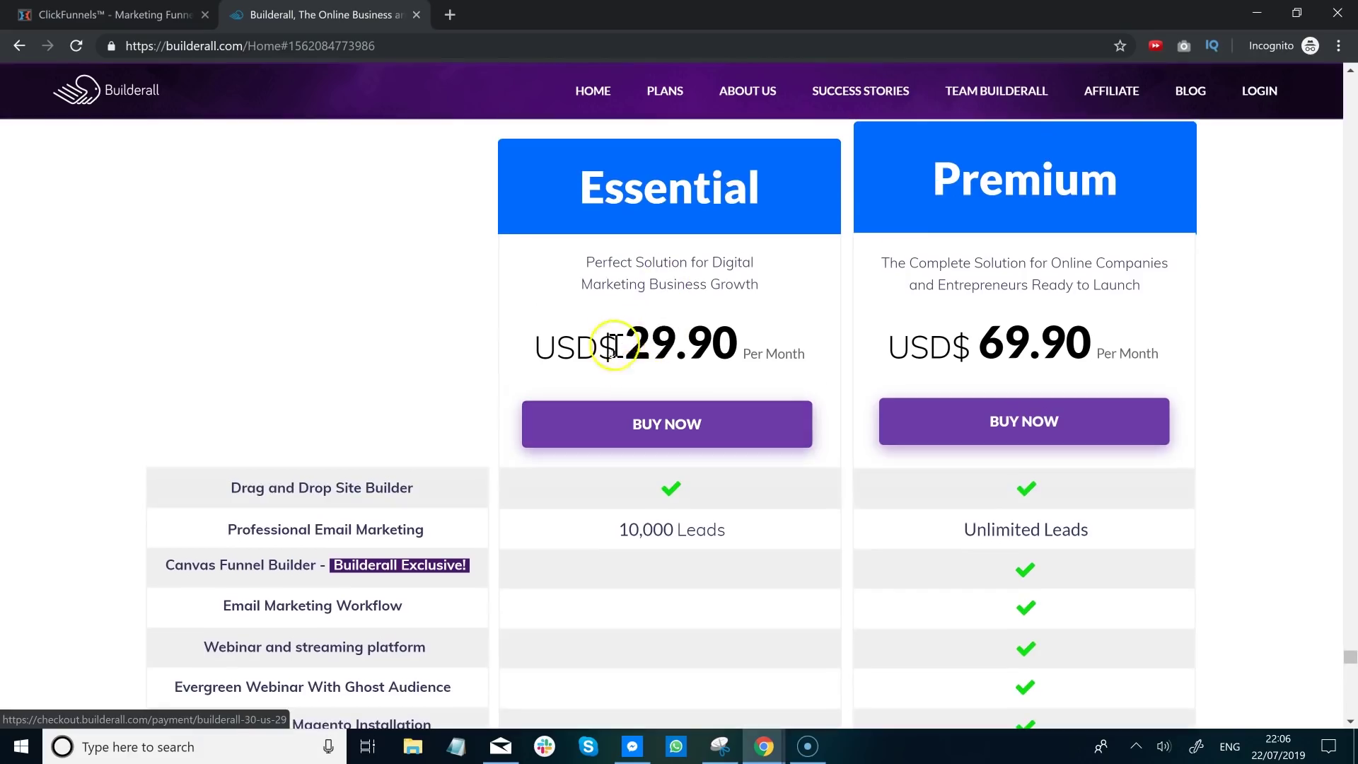
pyautogui.scroll(-3, 663, 409)
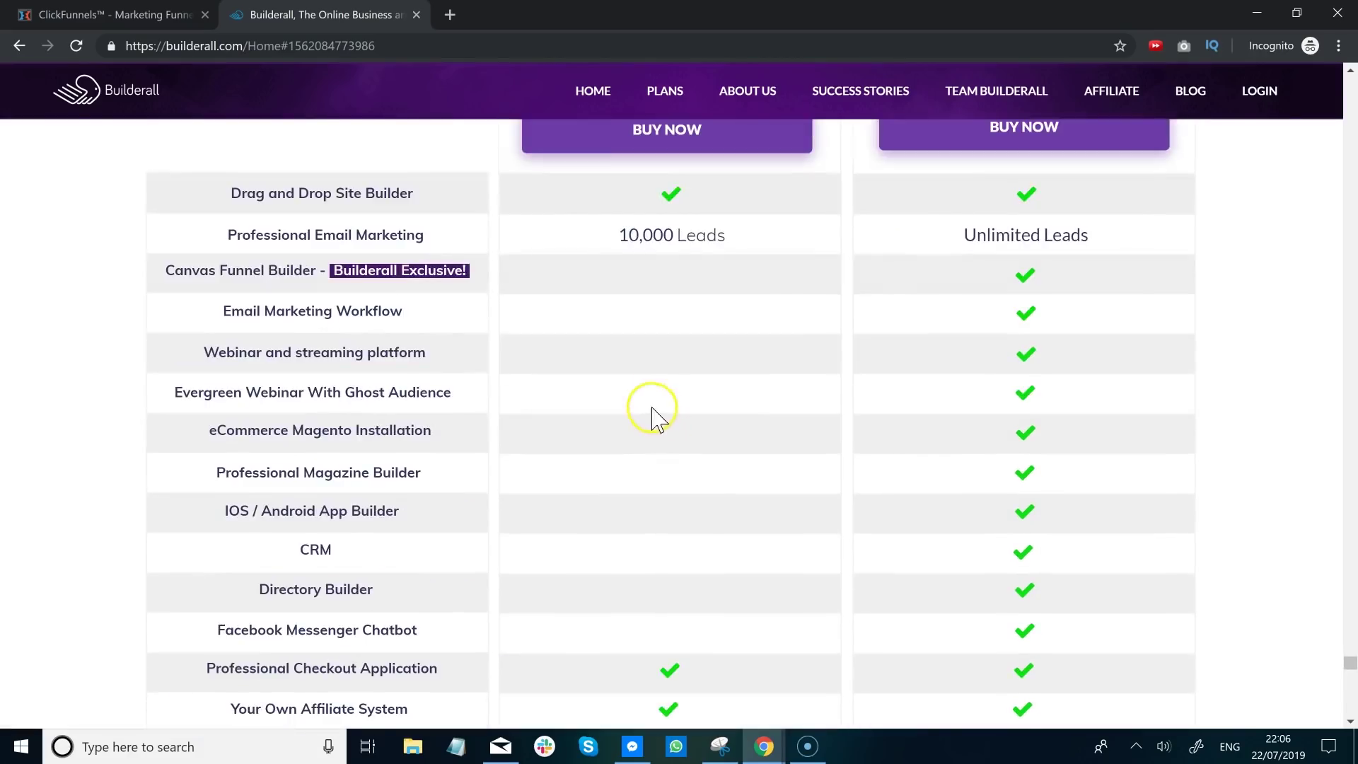
pyautogui.scroll(2, 653, 414)
pyautogui.scroll(-1, 1029, 274)
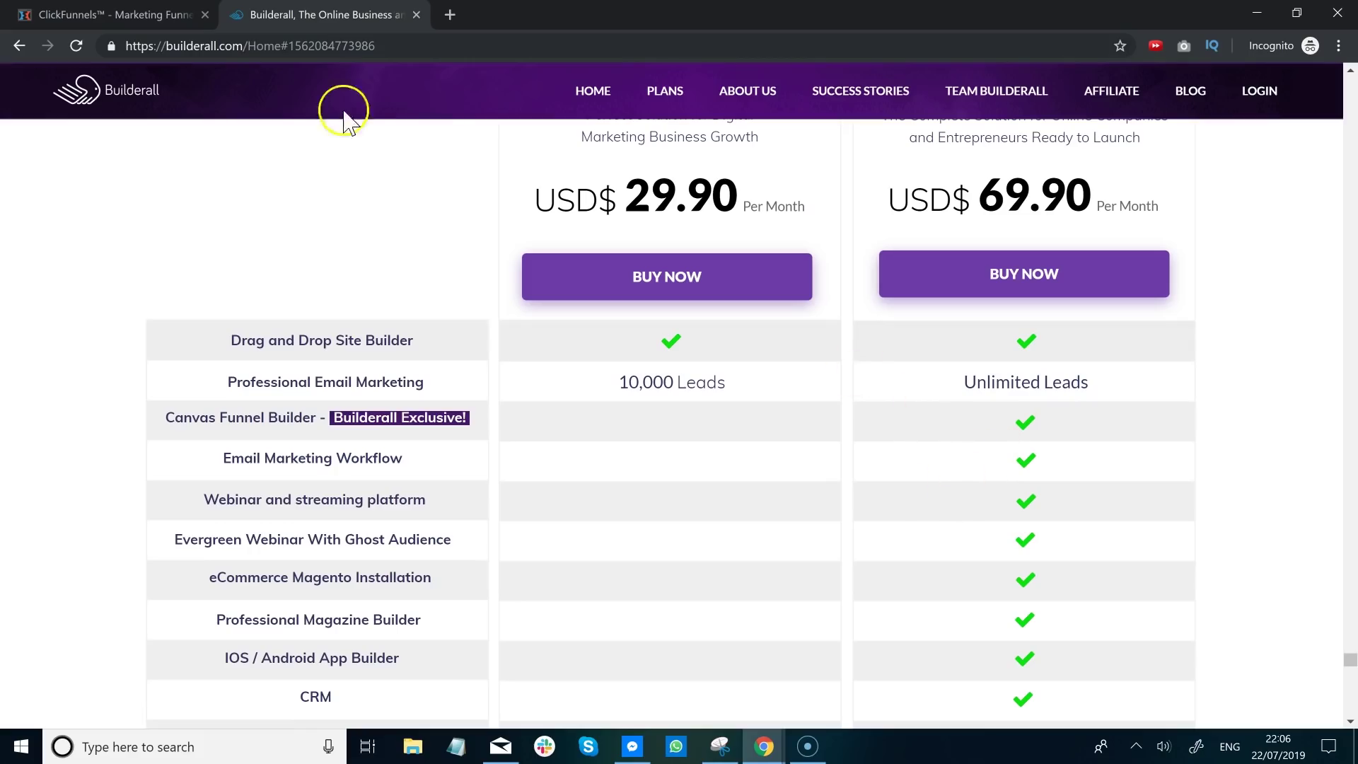
# - Check ClickFunnels' Etison Suite, then view Builderall's Premium-only tools like Site Bot Builder
pyautogui.click(68, 15)
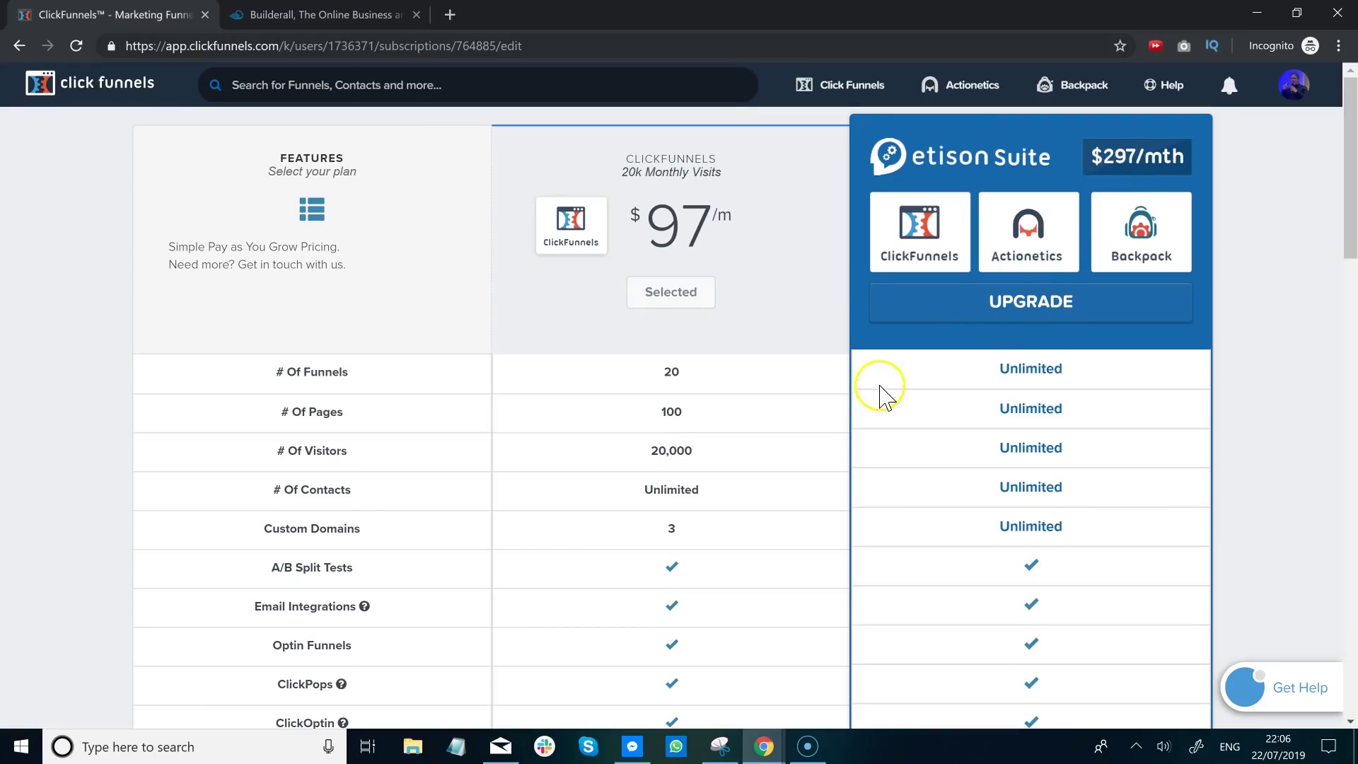
pyautogui.scroll(-2, 913, 348)
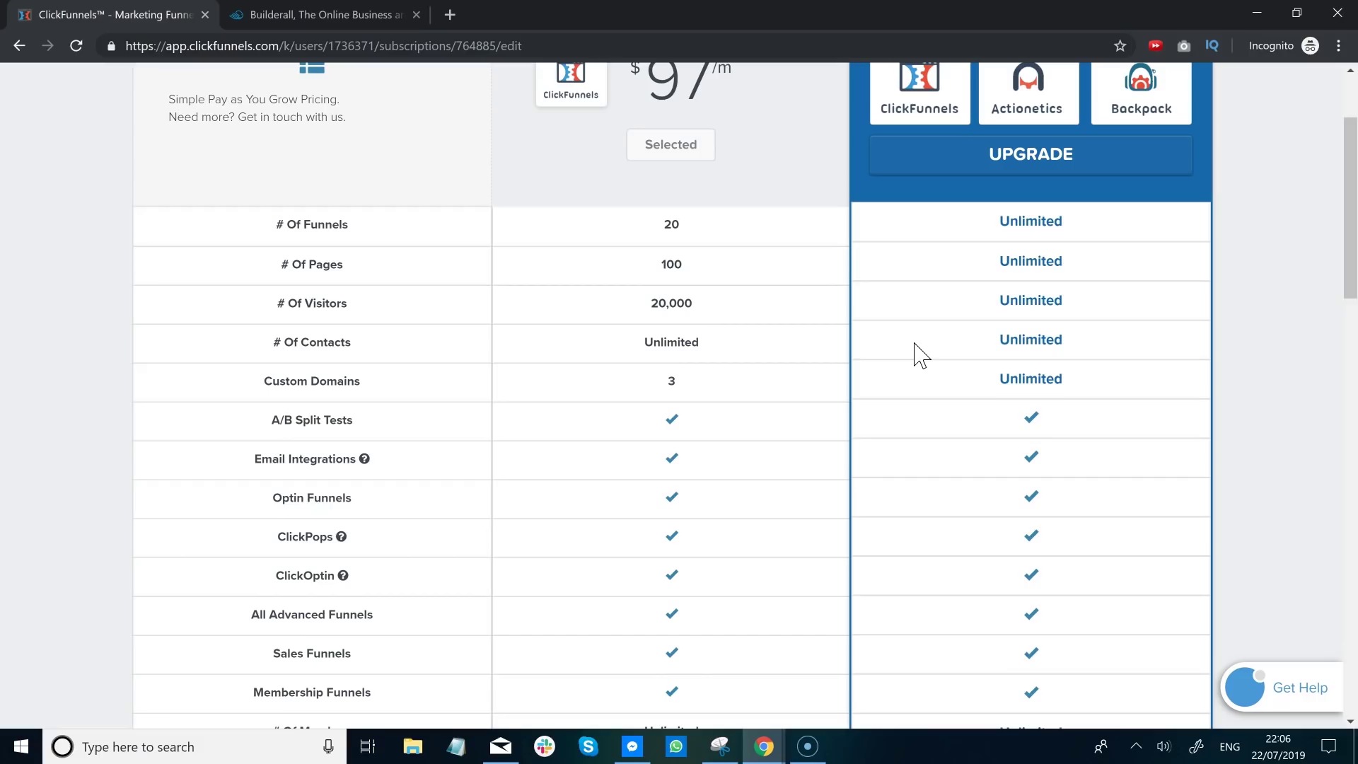
pyautogui.click(926, 329)
pyautogui.scroll(-1, 1070, 359)
pyautogui.scroll(2, 1070, 359)
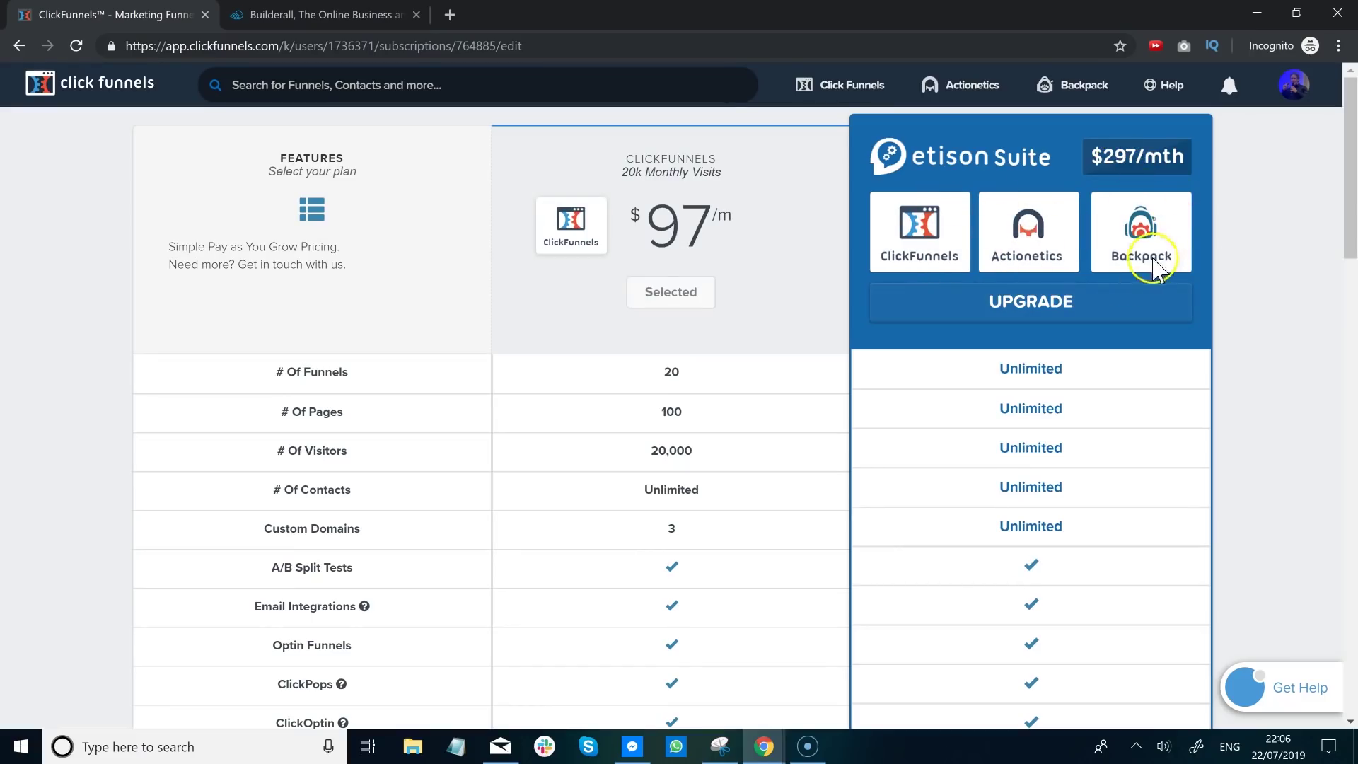
pyautogui.click(345, 15)
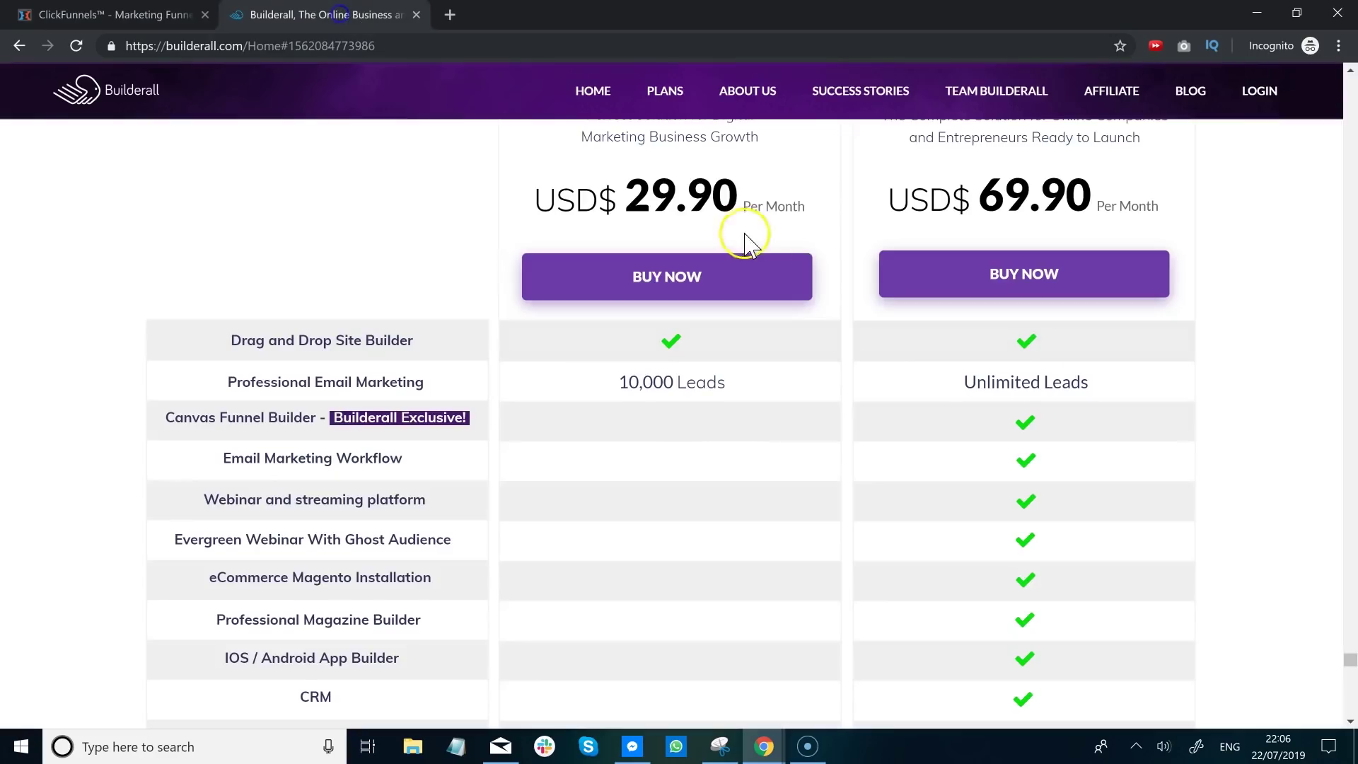
pyautogui.scroll(-2, 997, 239)
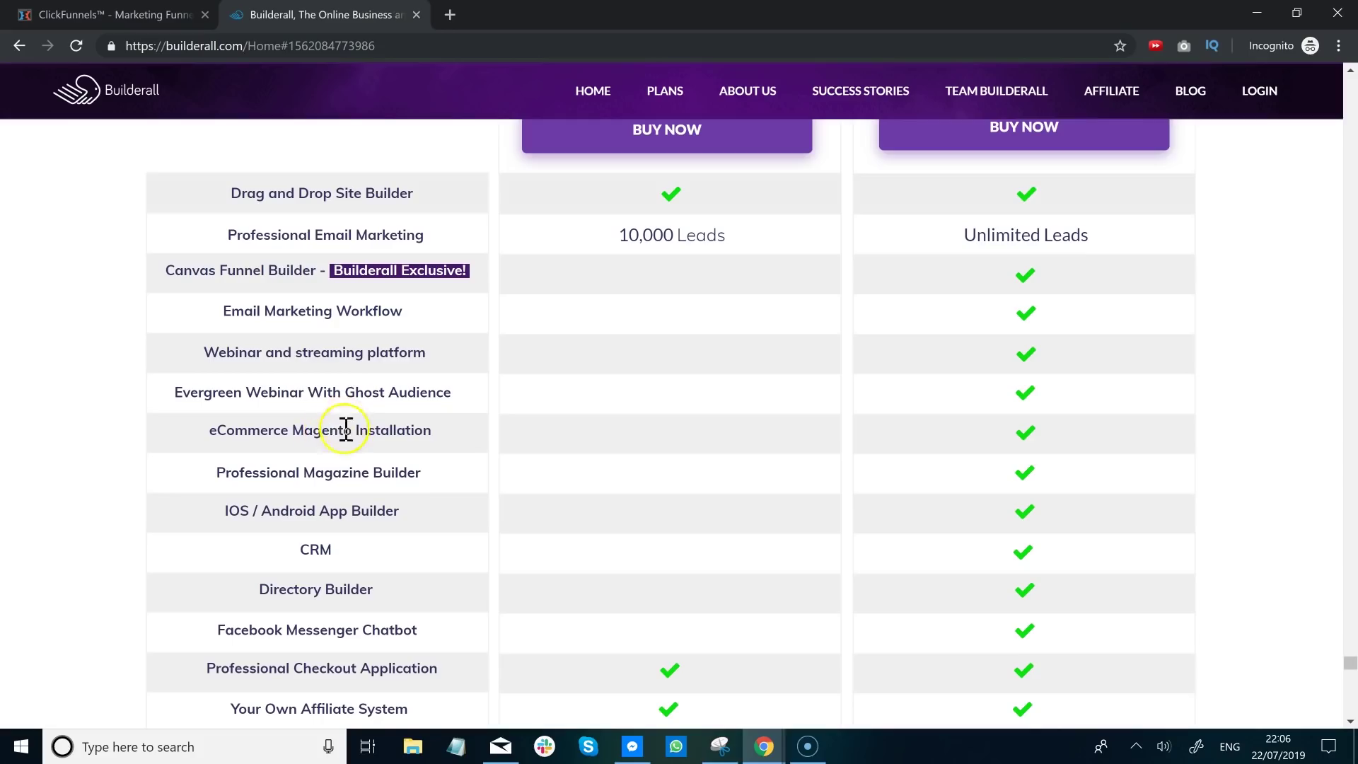
pyautogui.scroll(-1, 332, 433)
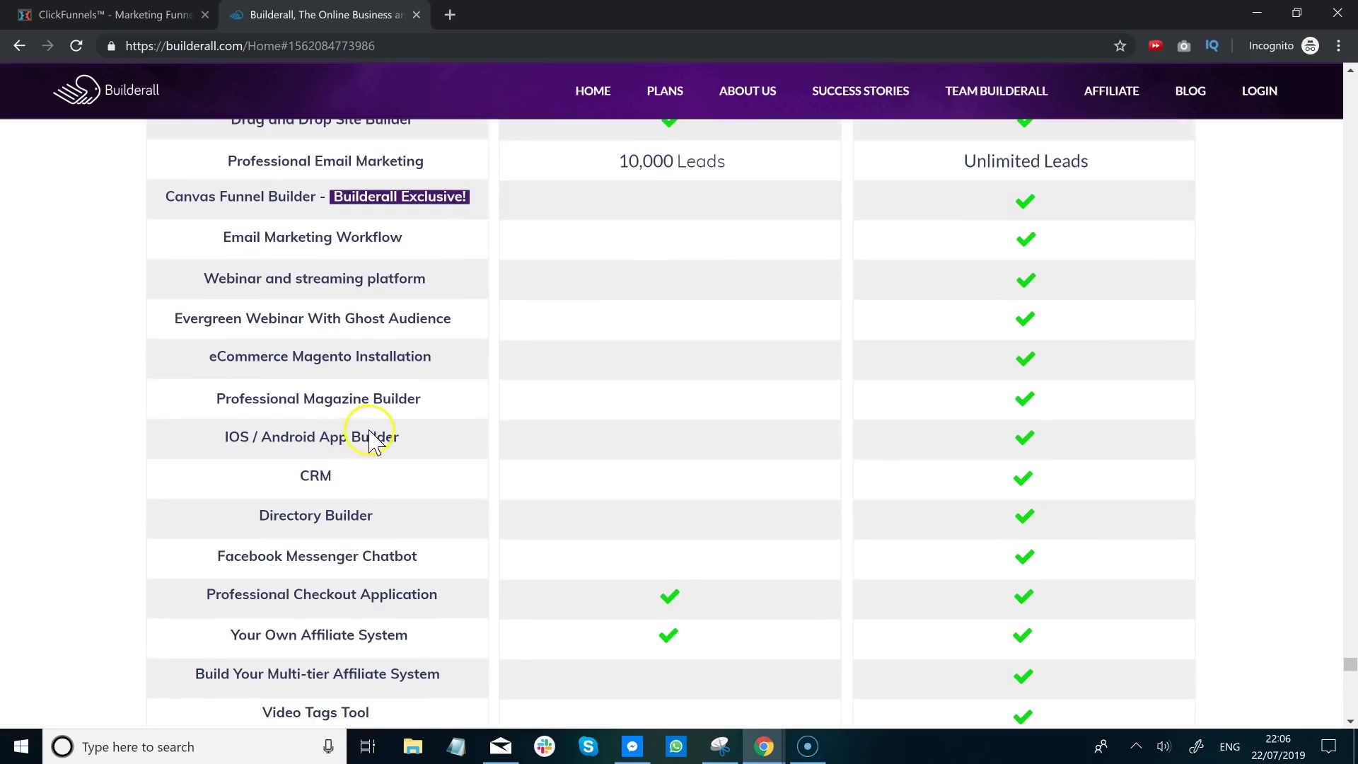
pyautogui.scroll(-2, 358, 477)
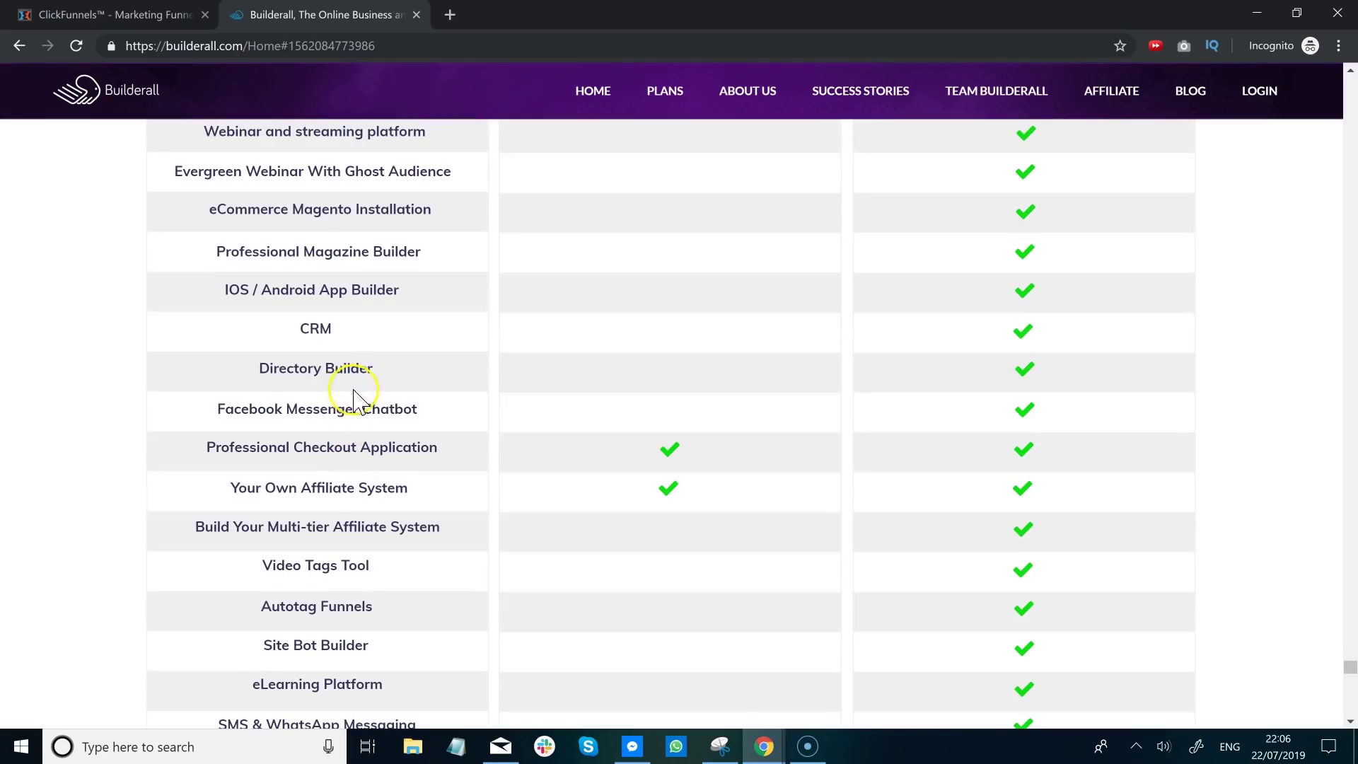
pyautogui.scroll(-1, 350, 419)
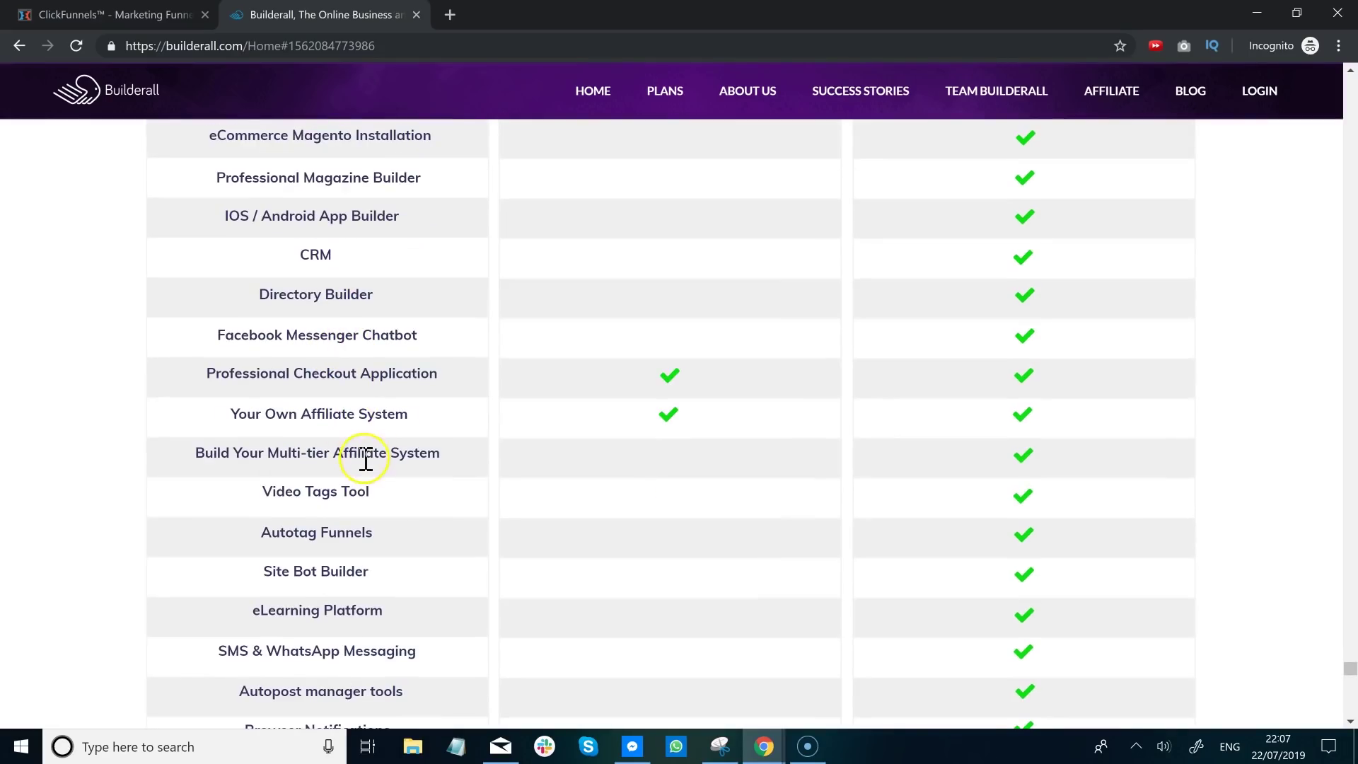
pyautogui.scroll(-2, 365, 459)
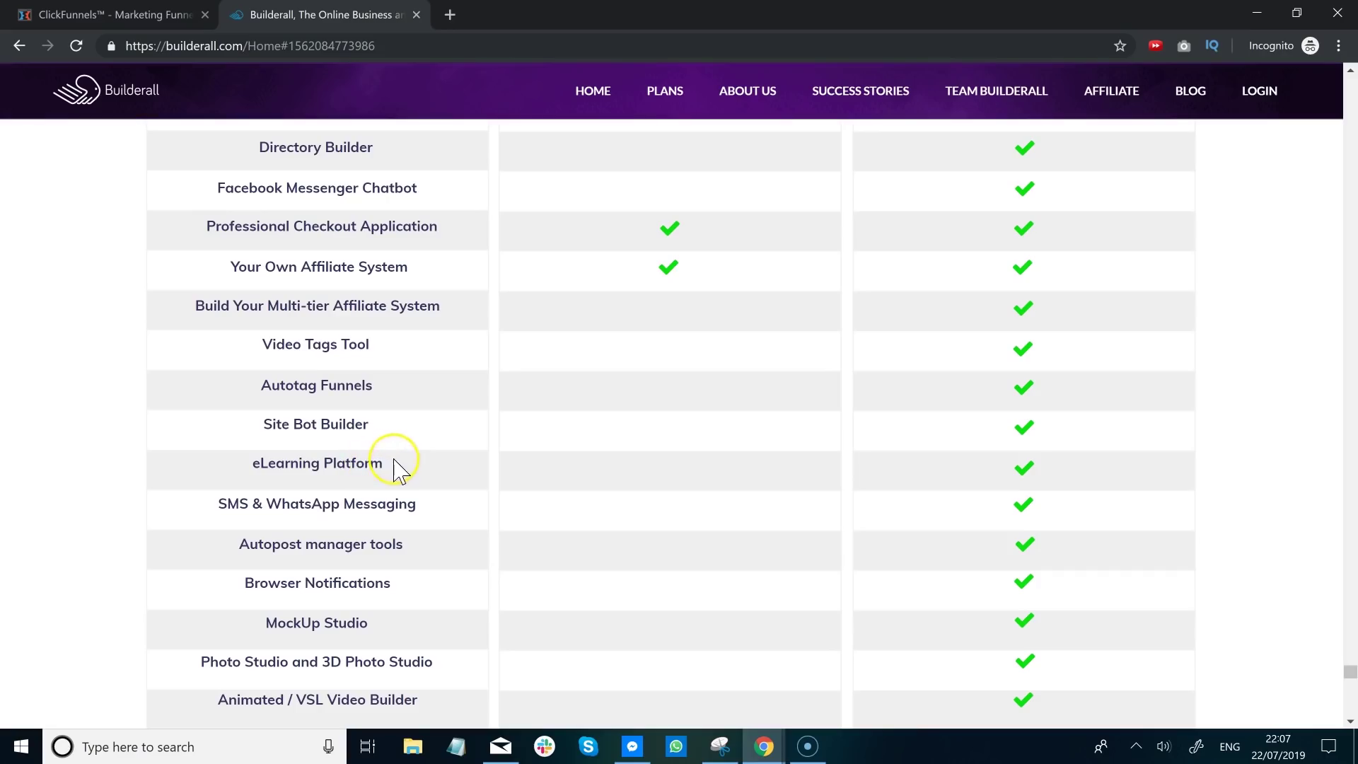
pyautogui.scroll(-2, 339, 558)
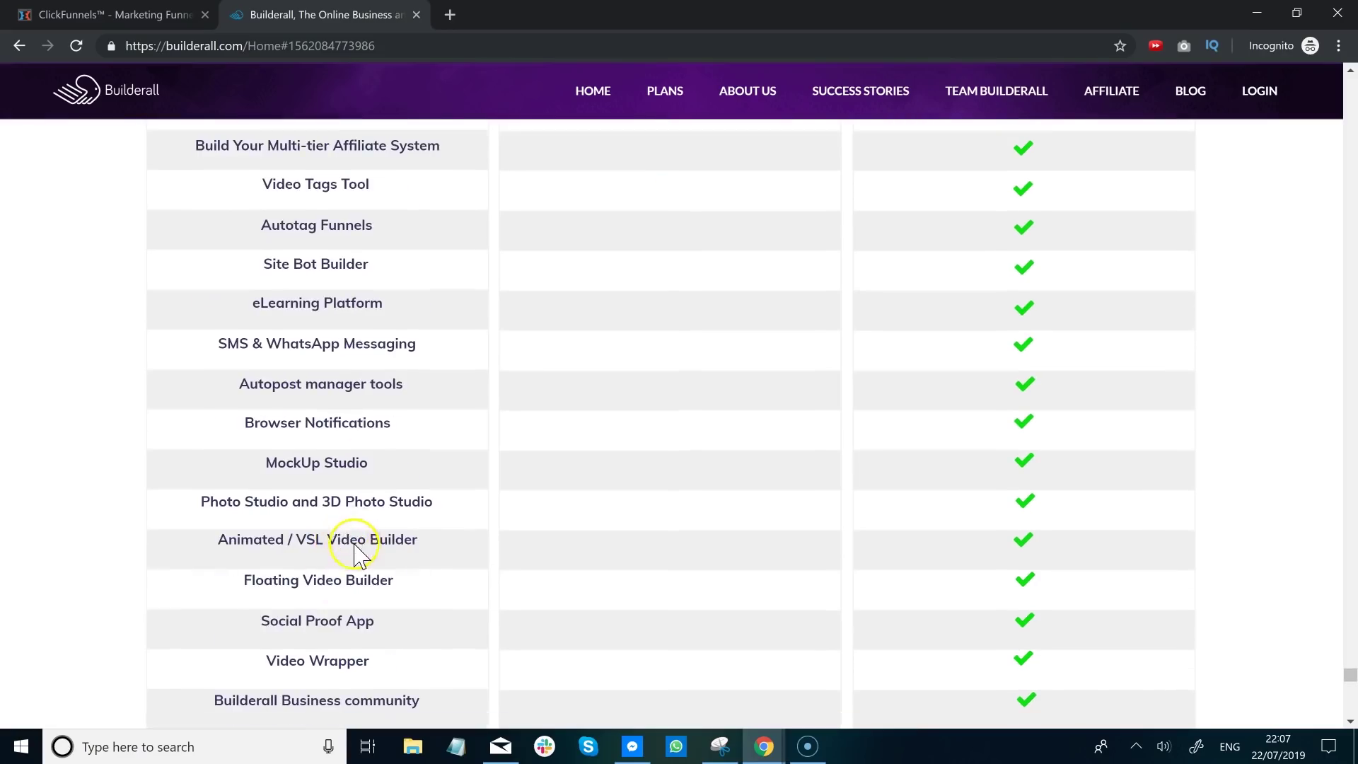
pyautogui.scroll(-1, 510, 531)
pyautogui.scroll(7, 675, 467)
pyautogui.scroll(2, 680, 438)
pyautogui.scroll(-5, 555, 519)
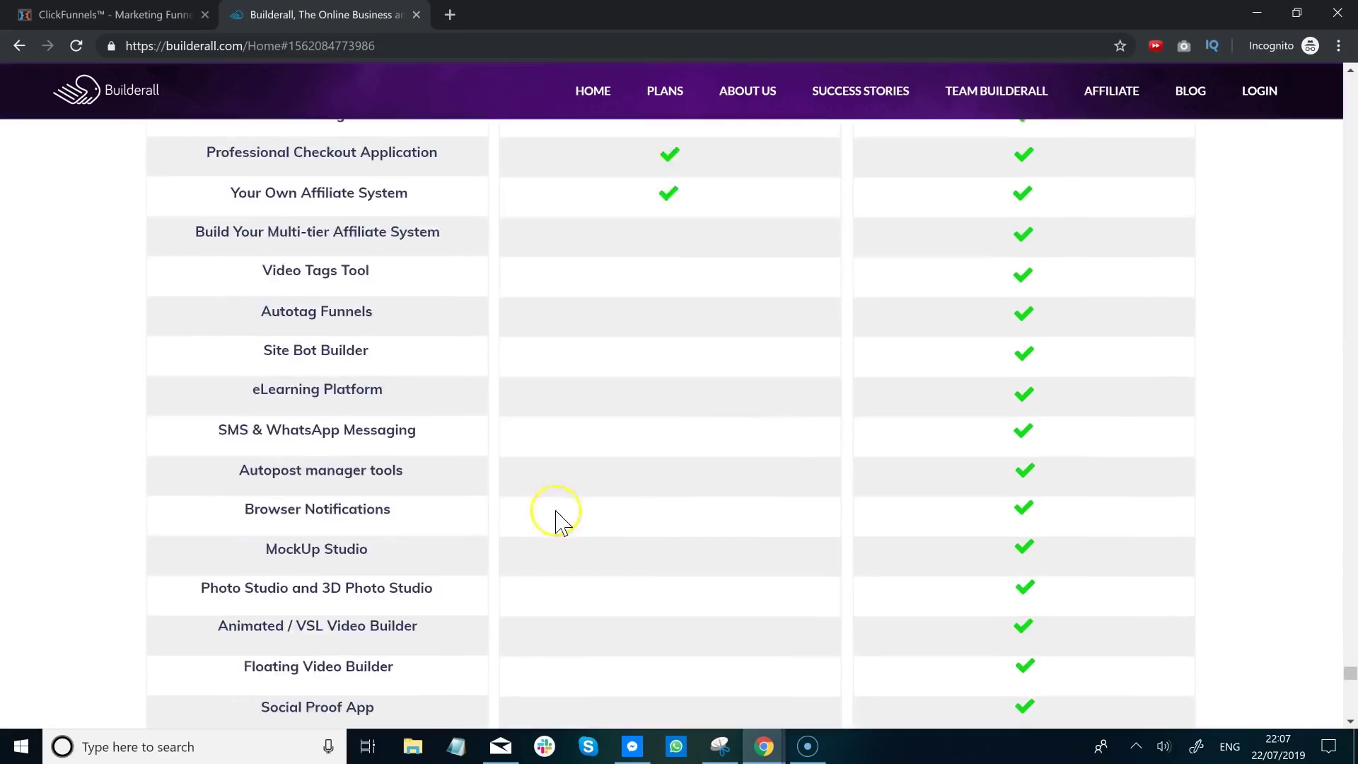
pyautogui.scroll(-3, 364, 510)
pyautogui.scroll(4, 617, 478)
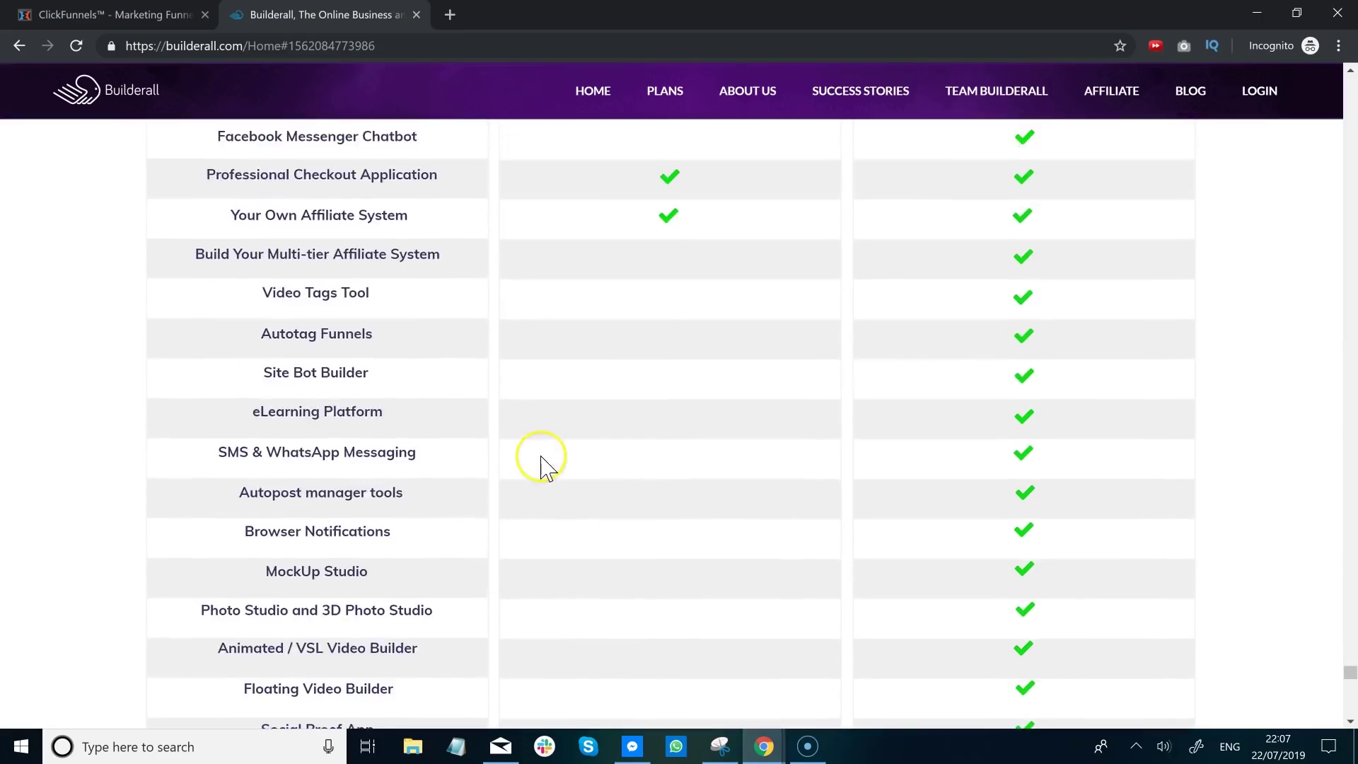
pyautogui.scroll(8, 542, 464)
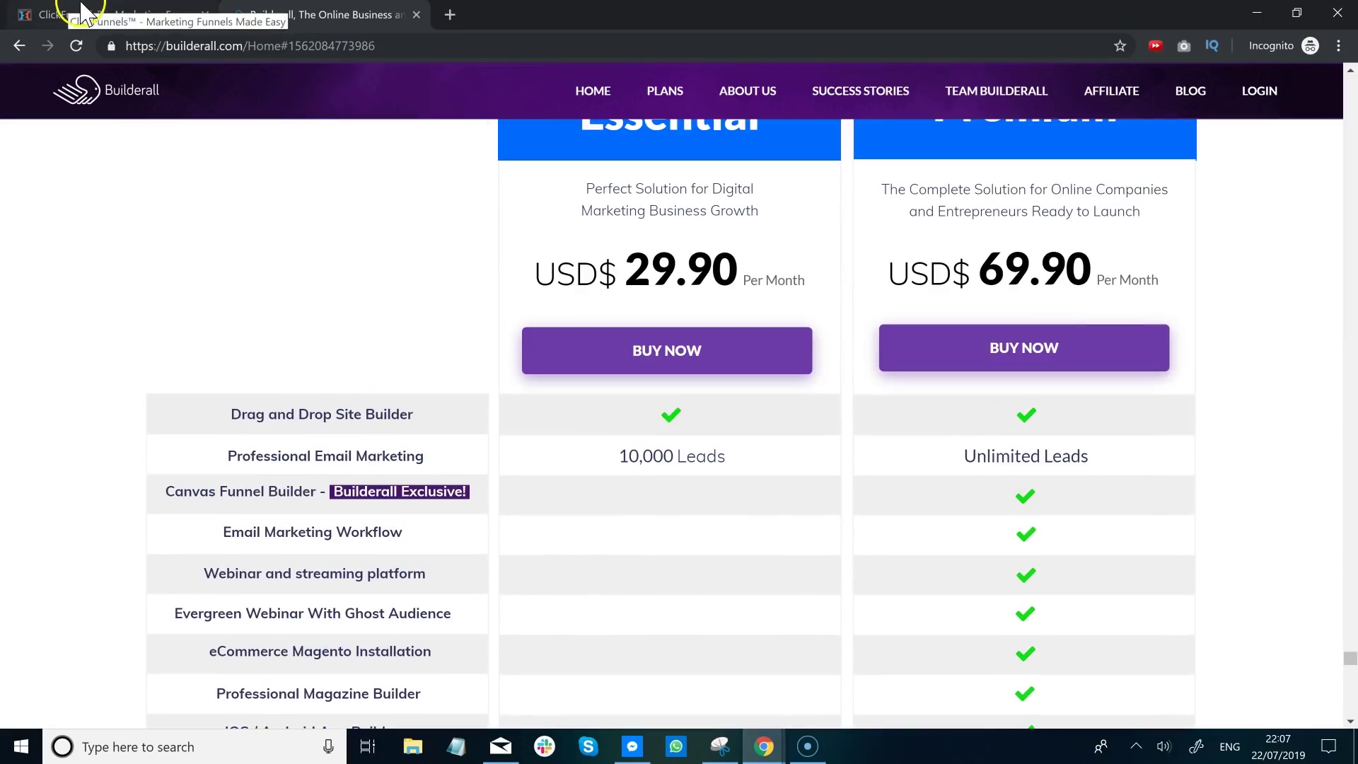
pyautogui.scroll(-5, 258, 371)
pyautogui.scroll(-3, 287, 446)
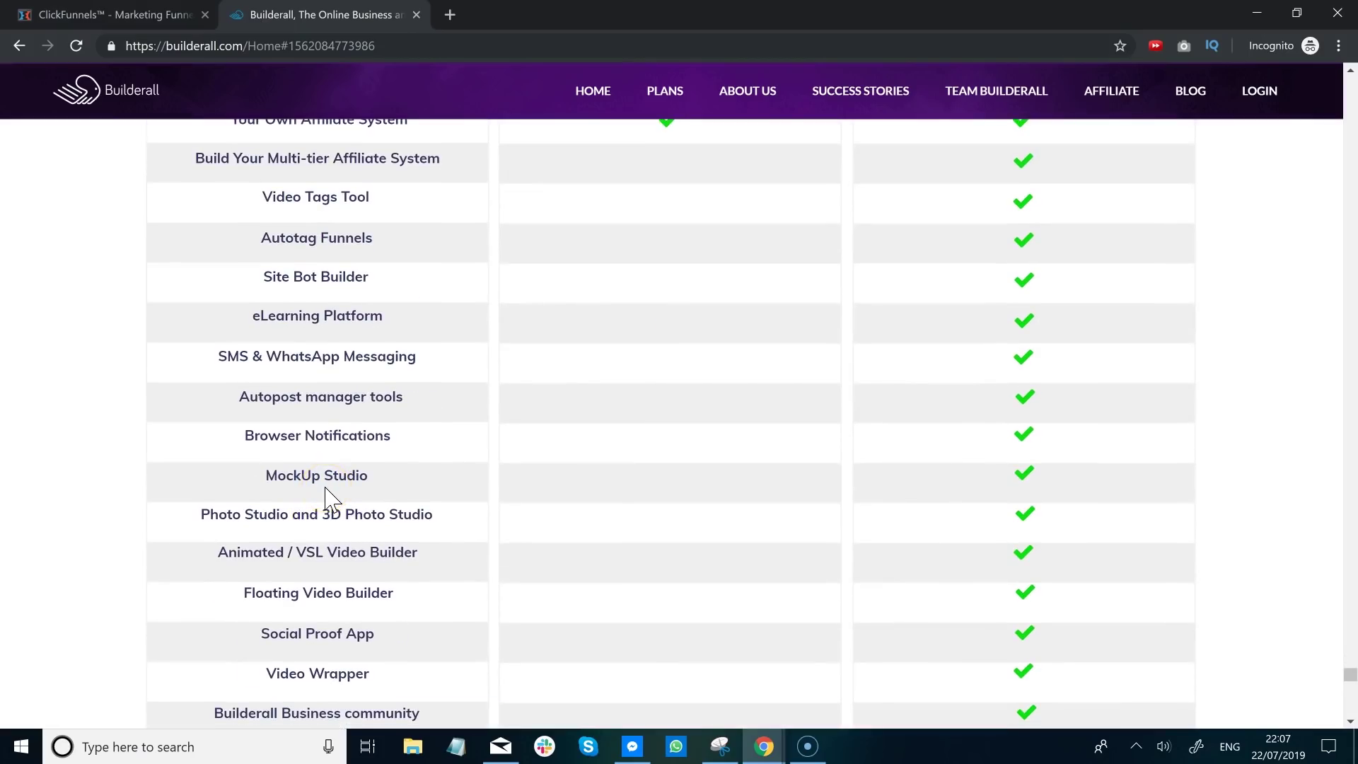
pyautogui.scroll(-3, 410, 570)
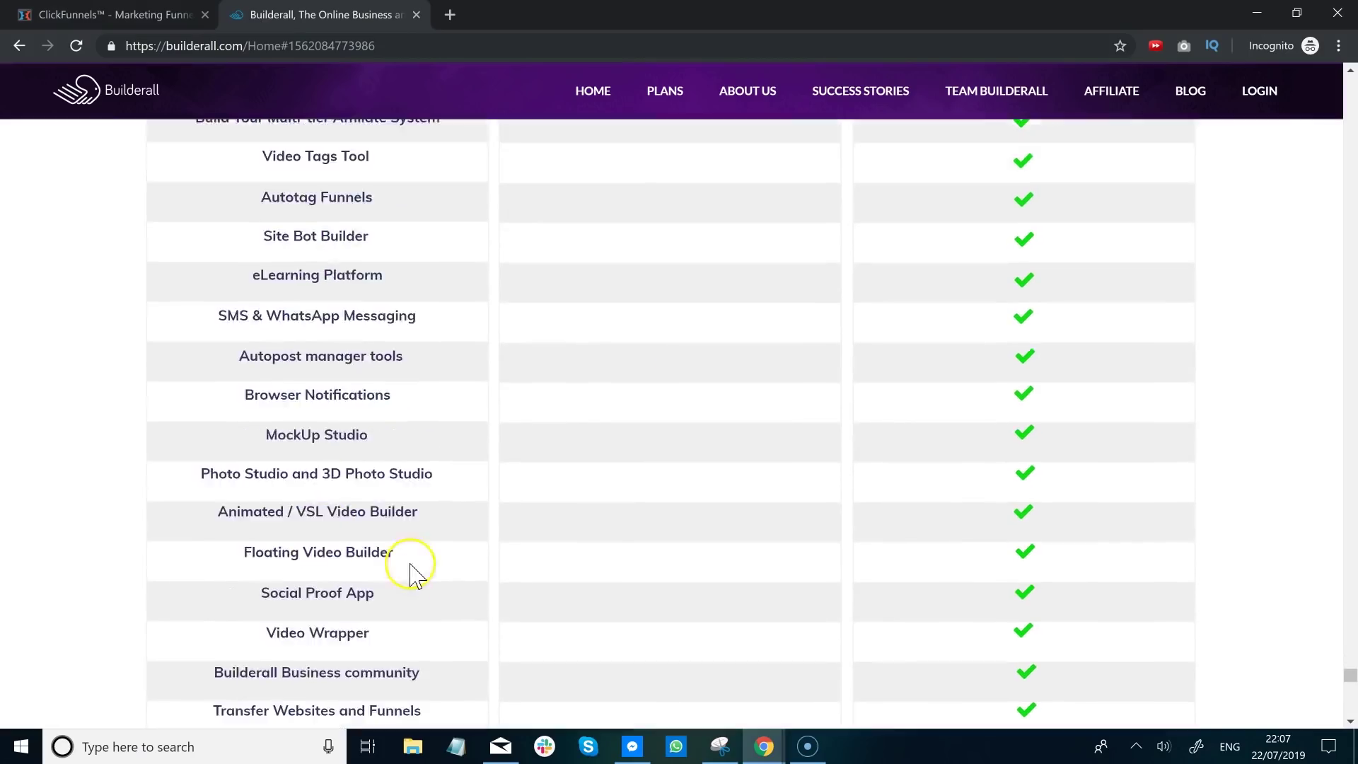
pyautogui.scroll(2, 425, 339)
pyautogui.scroll(3, 494, 390)
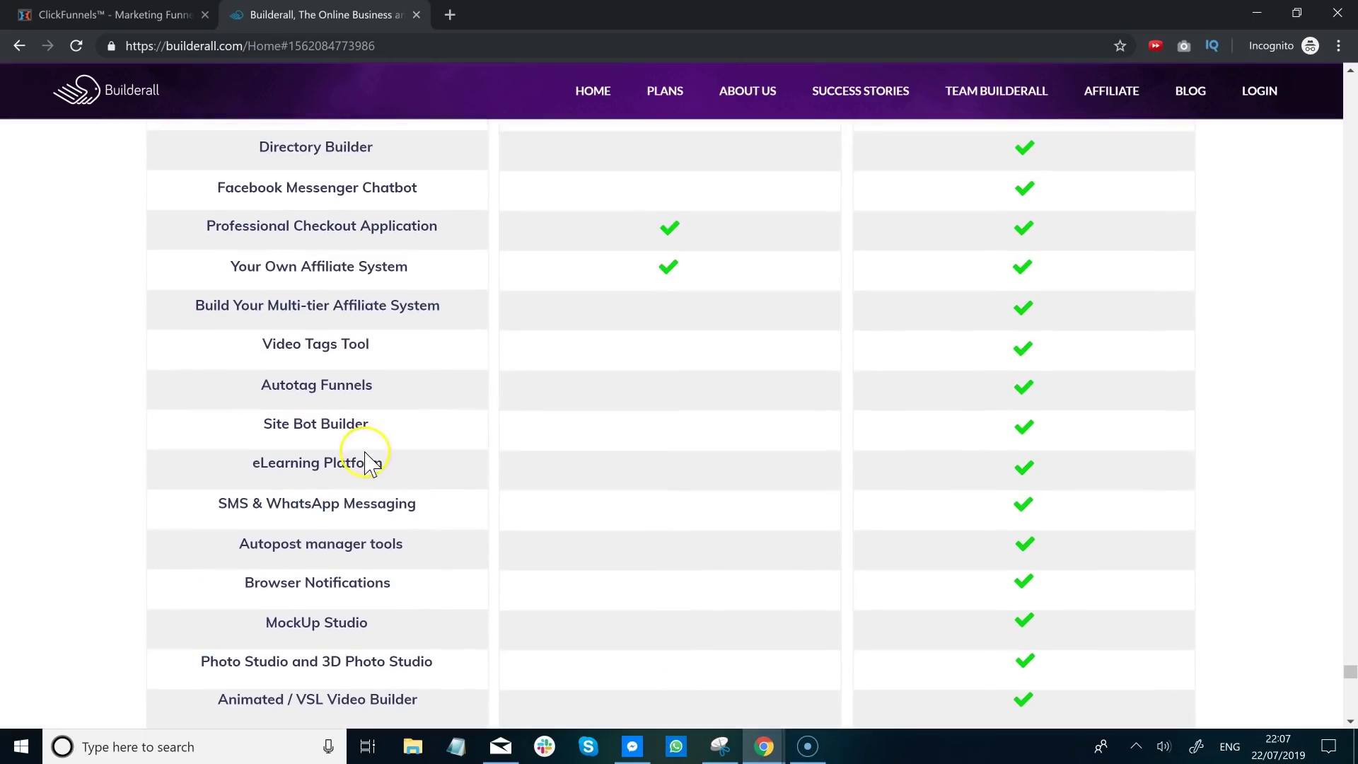
pyautogui.scroll(-1, 377, 455)
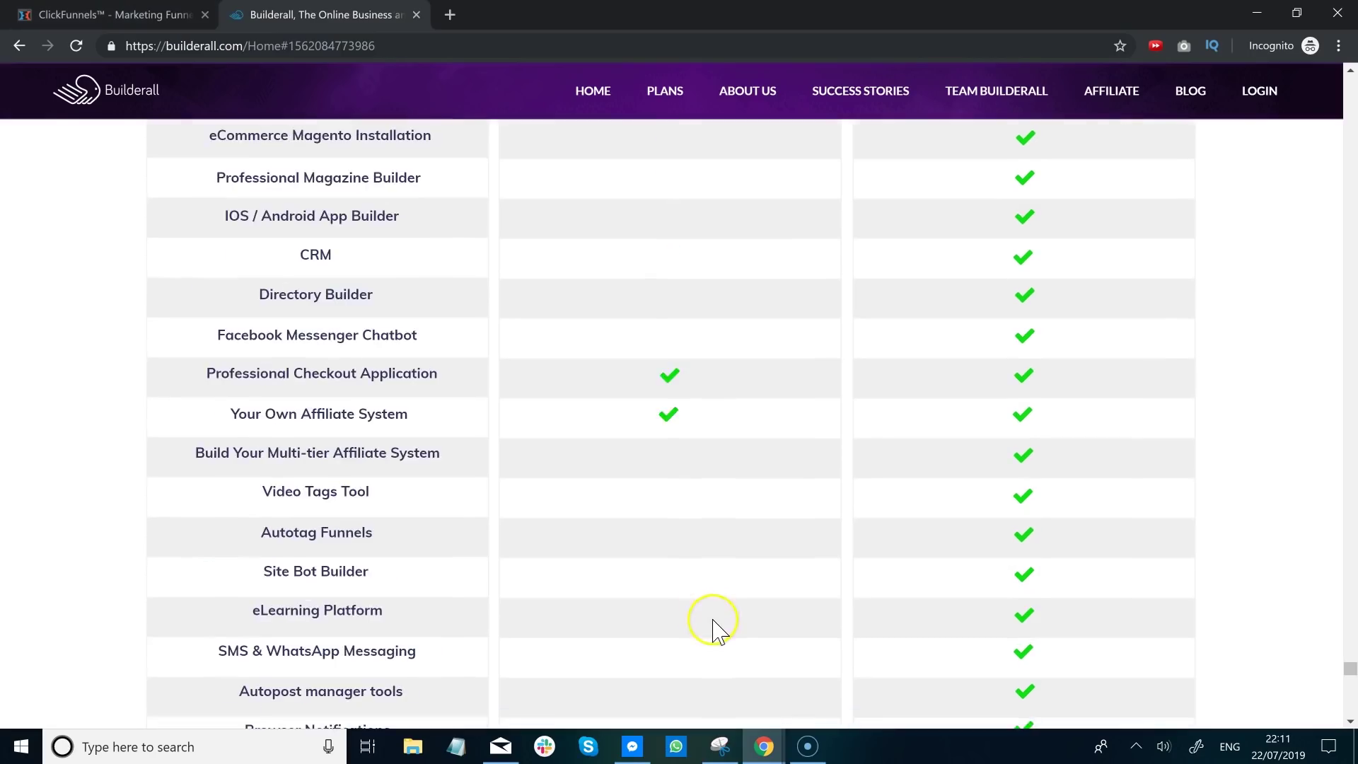
pyautogui.scroll(10, 712, 637)
pyautogui.scroll(2, 711, 637)
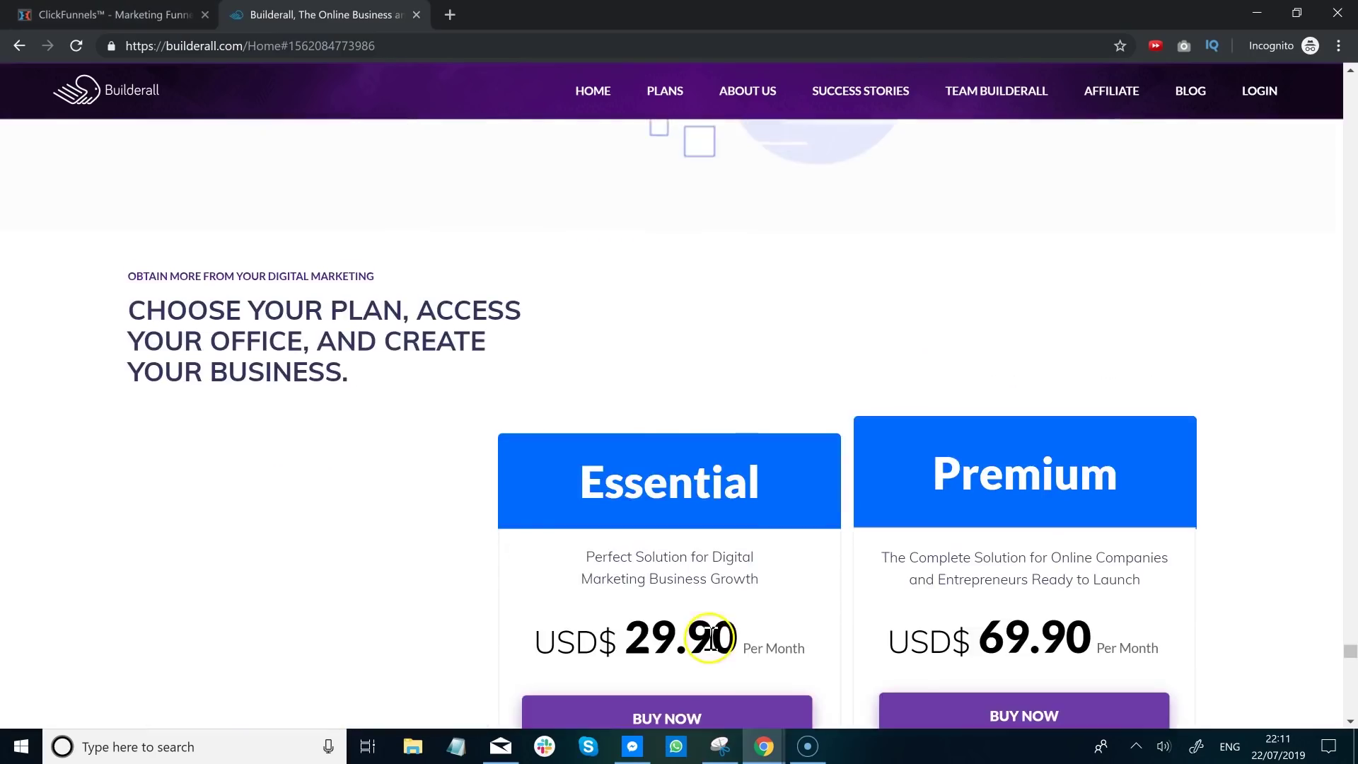
pyautogui.scroll(-2, 712, 636)
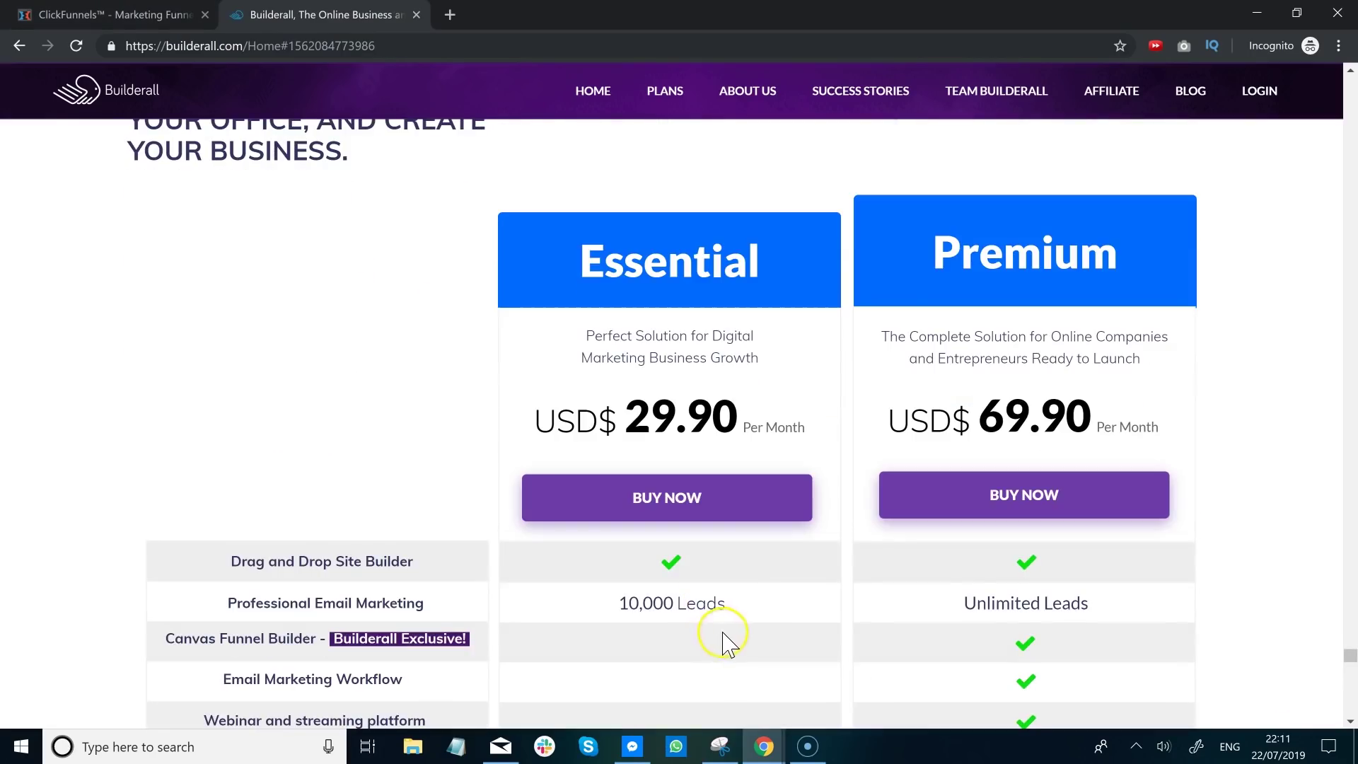
# - Return to ClickFunnels' $97/month plan limits next to the $297/mth Etison Suite
pyautogui.hotkey('ctrl', 'shift', 'Tab')
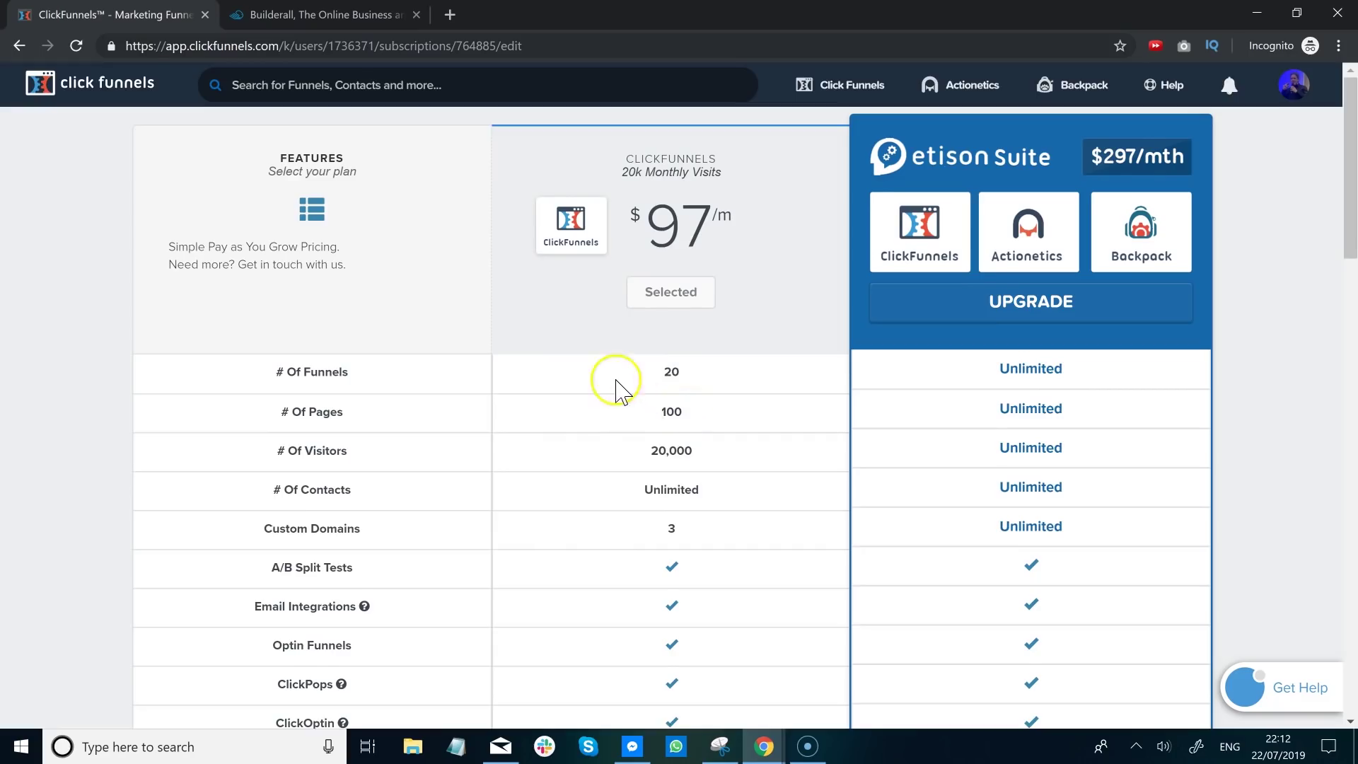
pyautogui.scroll(-1, 616, 385)
pyautogui.scroll(-1, 688, 317)
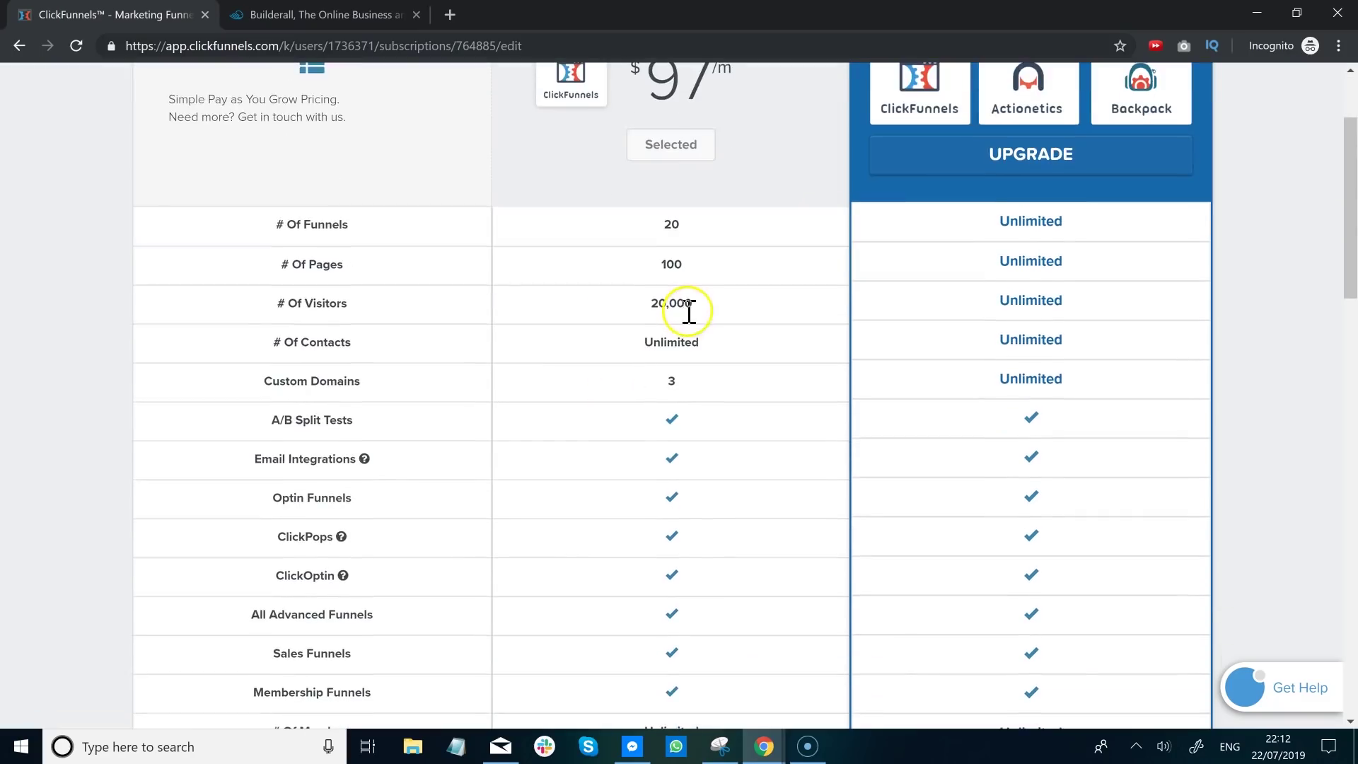
pyautogui.scroll(-1, 713, 328)
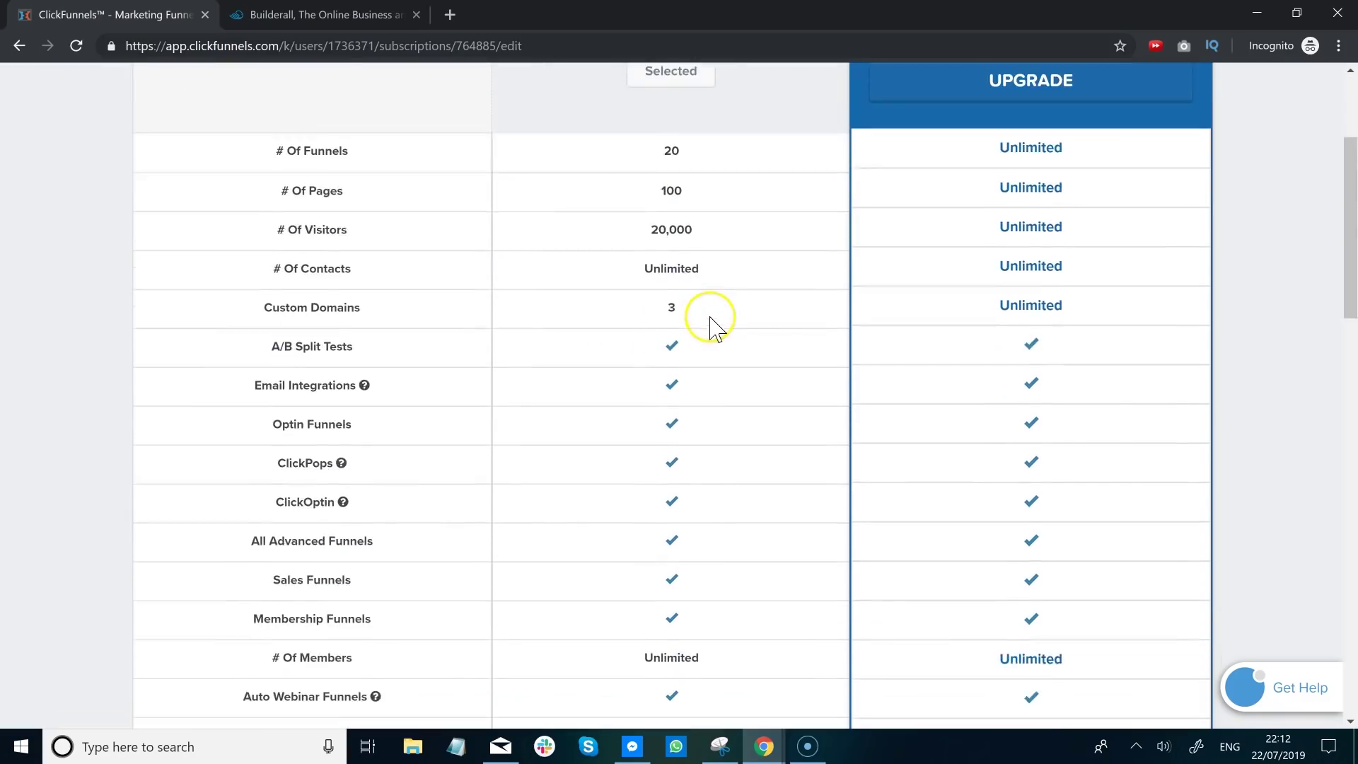
pyautogui.scroll(-1, 717, 327)
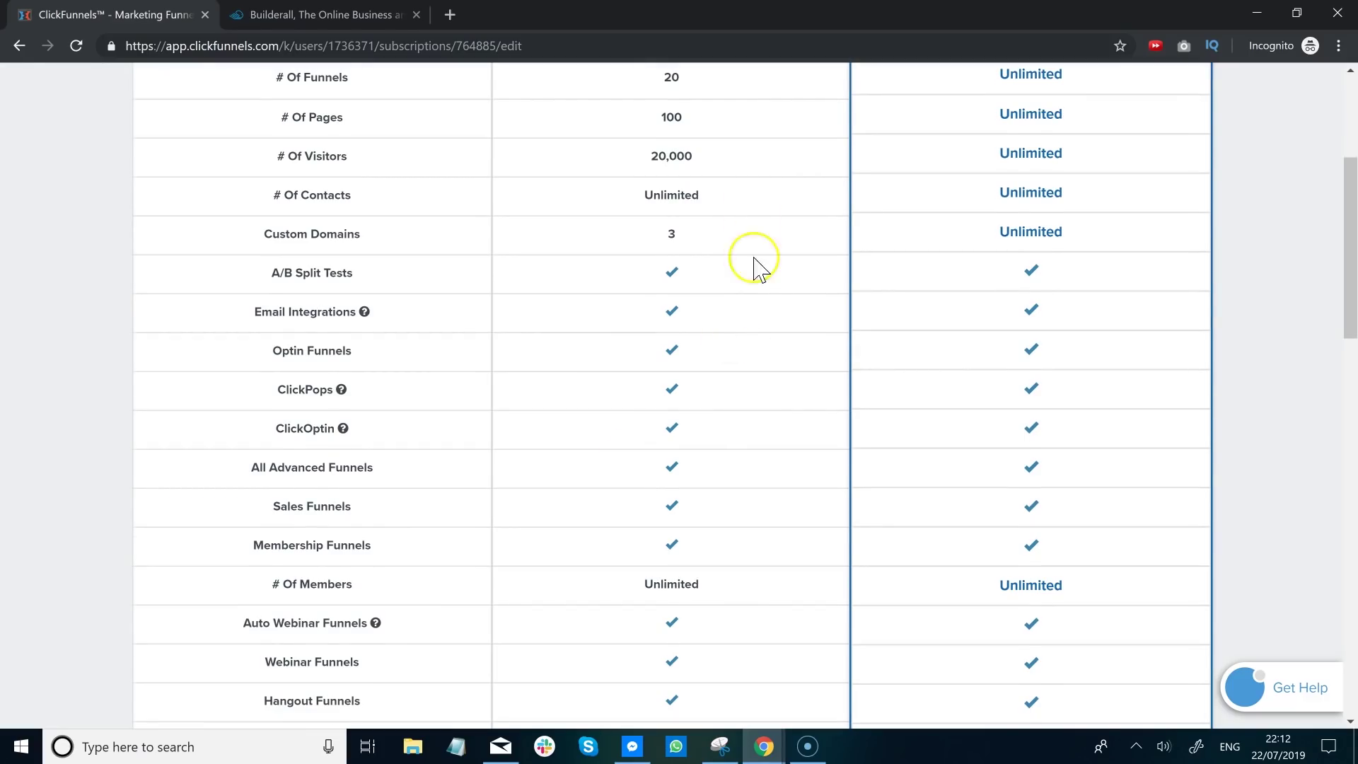
pyautogui.scroll(4, 753, 263)
# - Bring back Builderall's Essential USD$29.90 versus Premium USD$69.90 monthly pricing
pyautogui.hotkey('ctrl', 'Tab')
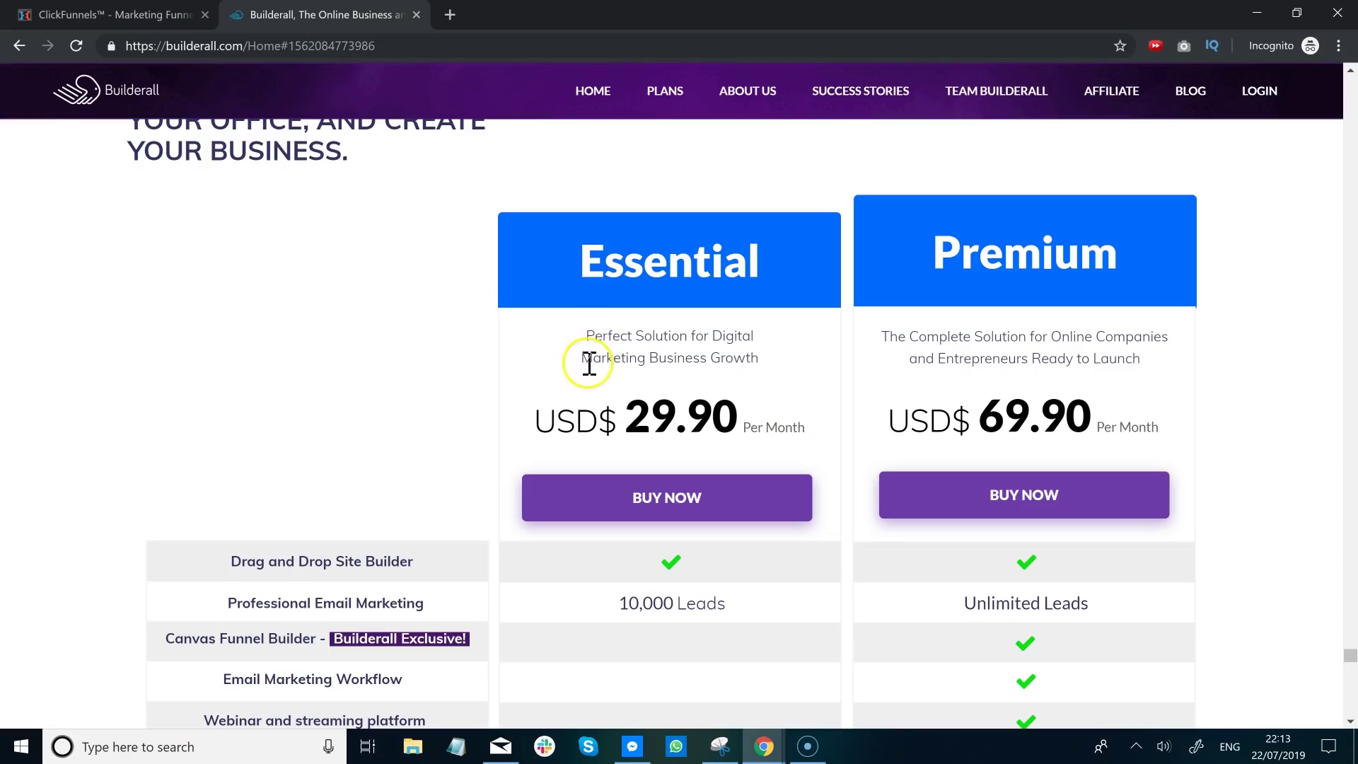
pyautogui.scroll(-4, 786, 239)
pyautogui.scroll(-1, 783, 238)
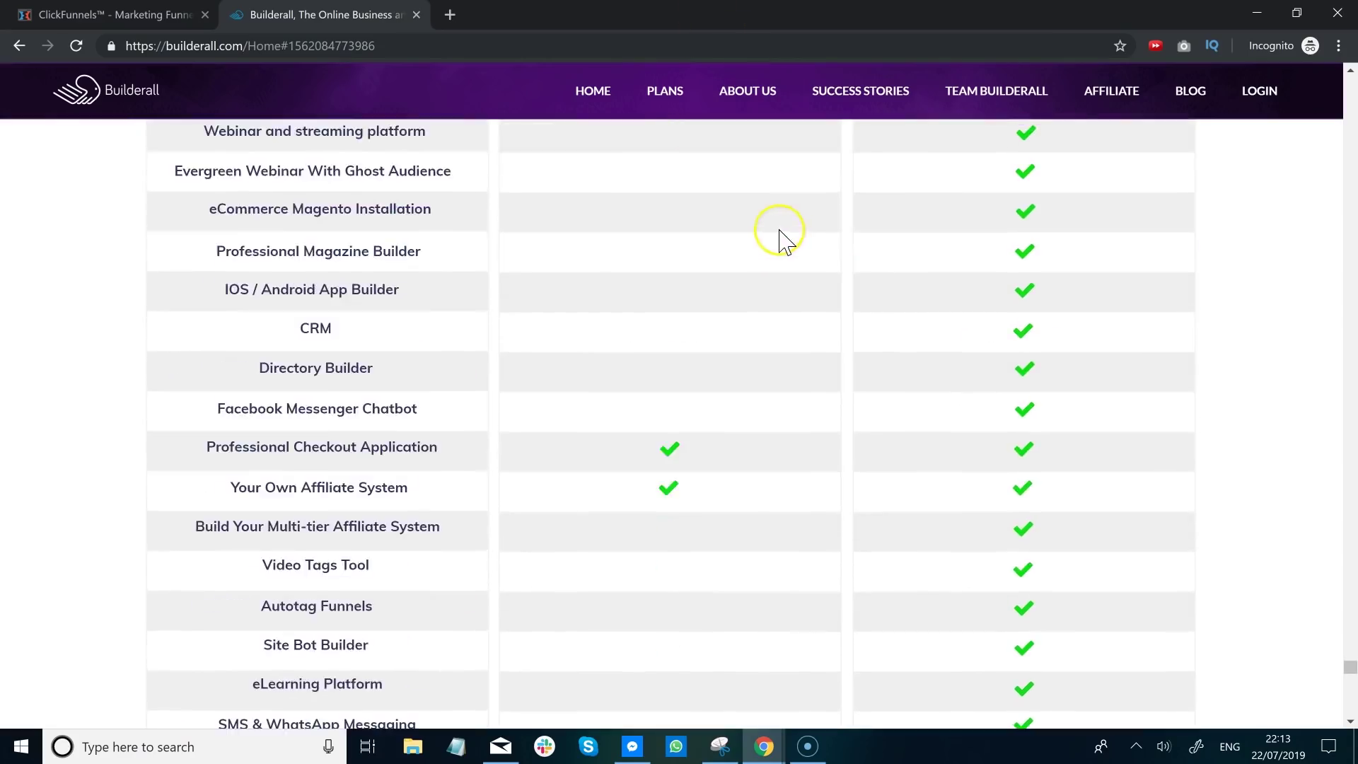
pyautogui.scroll(1, 770, 256)
pyautogui.scroll(2, 955, 170)
pyautogui.scroll(-6, 778, 439)
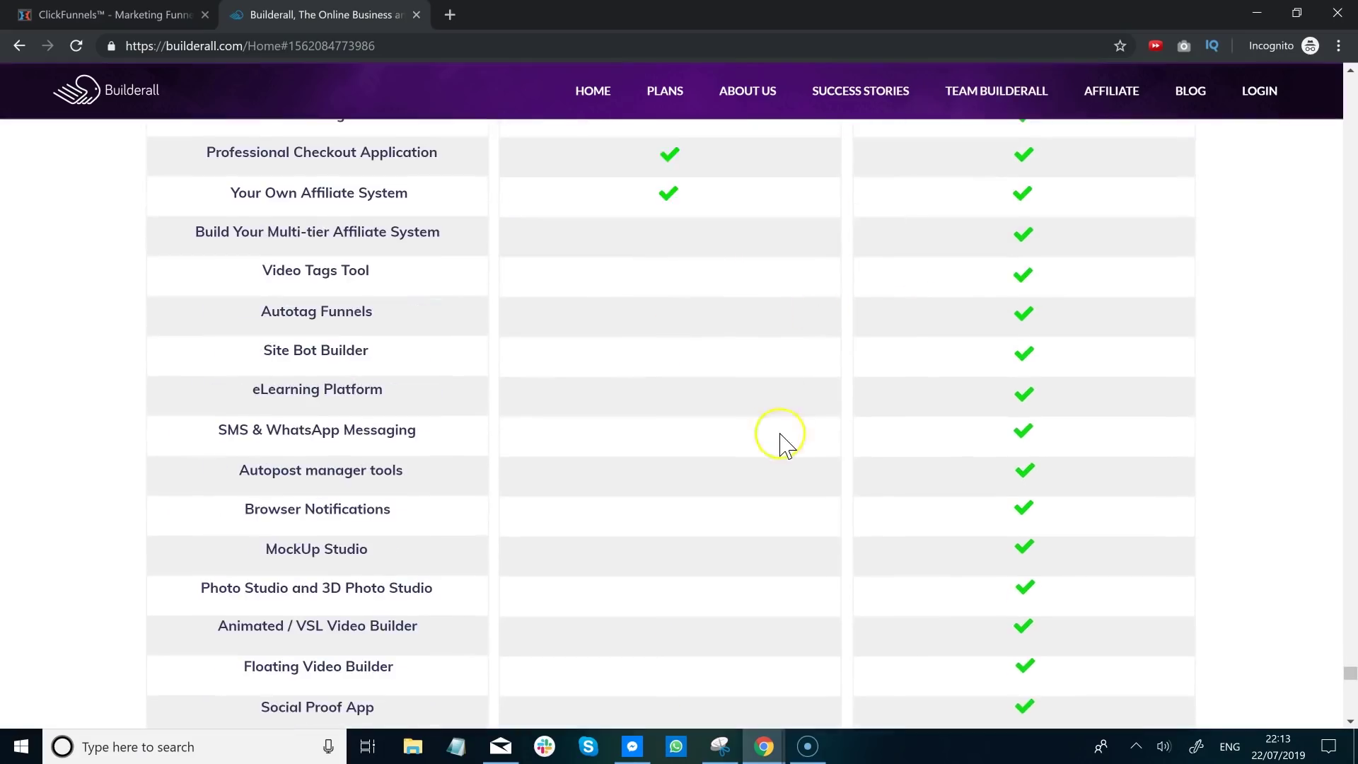
pyautogui.scroll(-2, 756, 377)
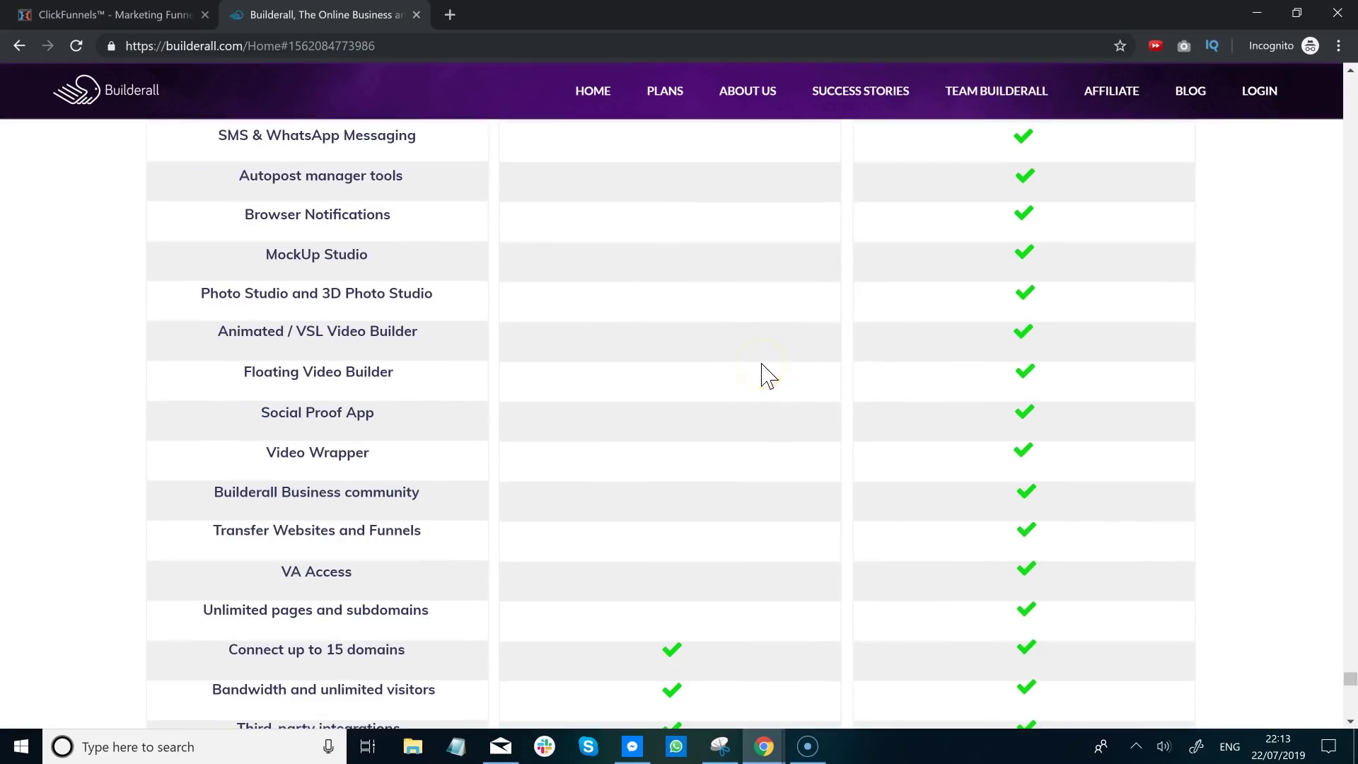
# - Inspect Builderall's lower rows: Floating Video Builder, VA Access, shared SSL and backups
pyautogui.click(780, 383)
pyautogui.click(786, 382)
pyautogui.scroll(-2, 748, 361)
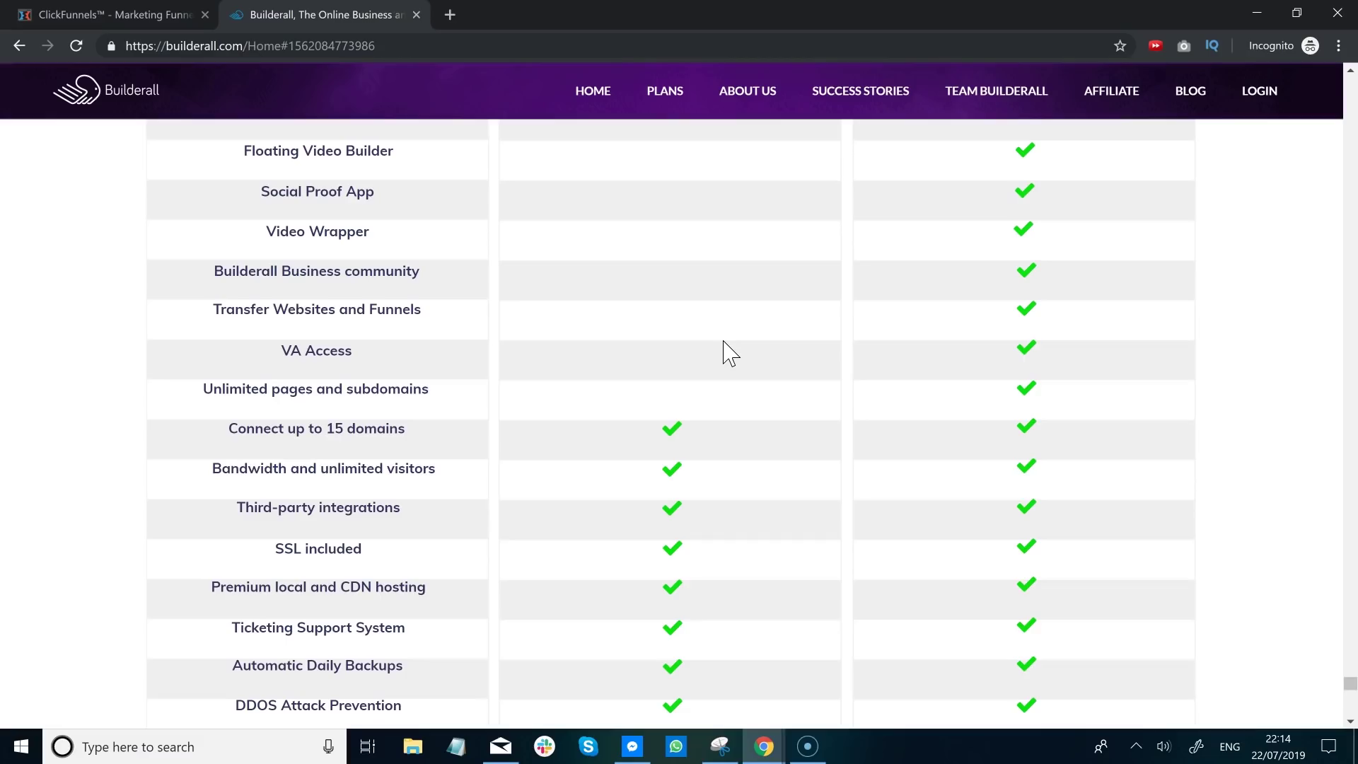
pyautogui.click(758, 325)
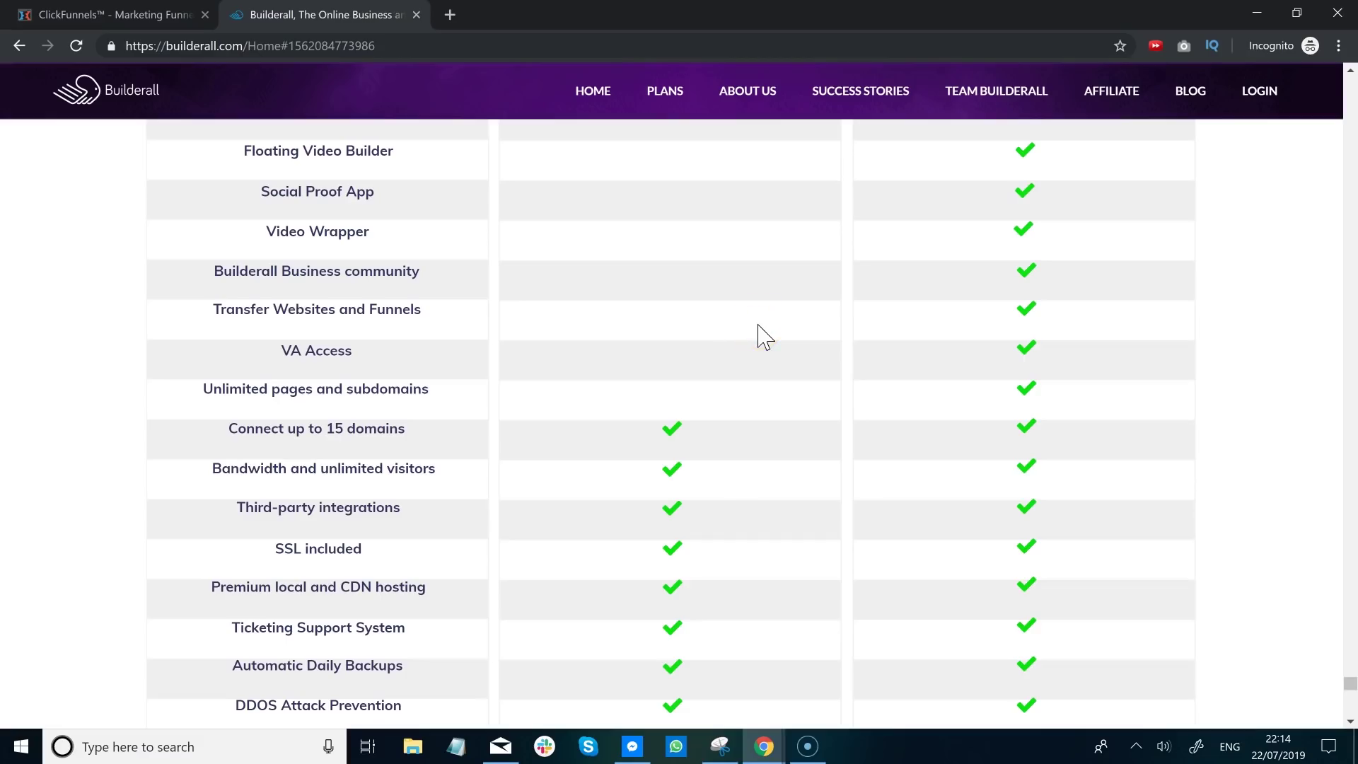